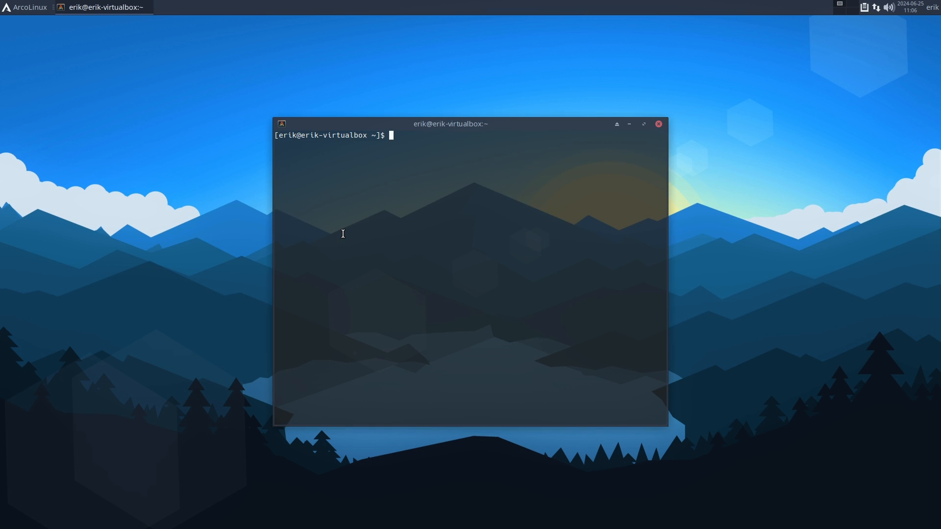
Step: Install the archlinux-kernel-manager-dev package with pacman, authenticating with the sudo password and accepting the installation
text(sudo pacman -S archlinux-)
text(kern)
key(Tab)
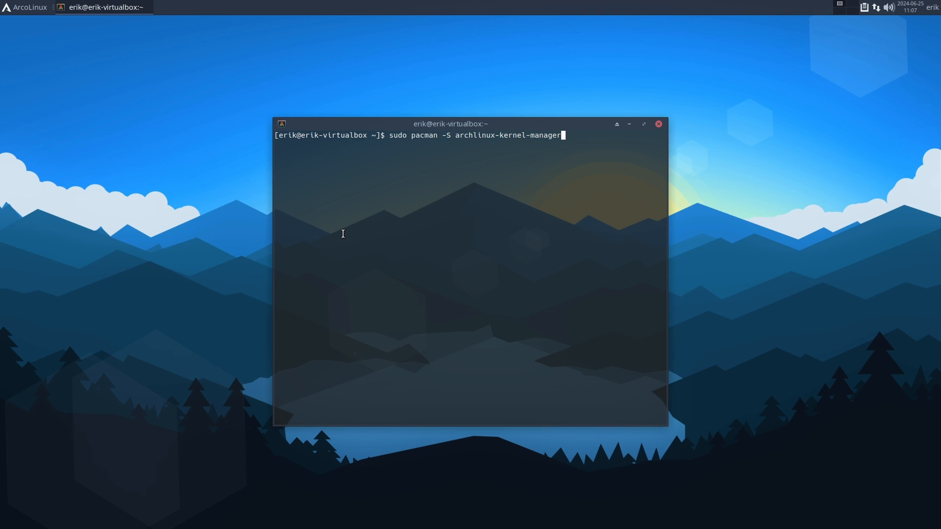
text(-dev)
key(Return)
key(Return)
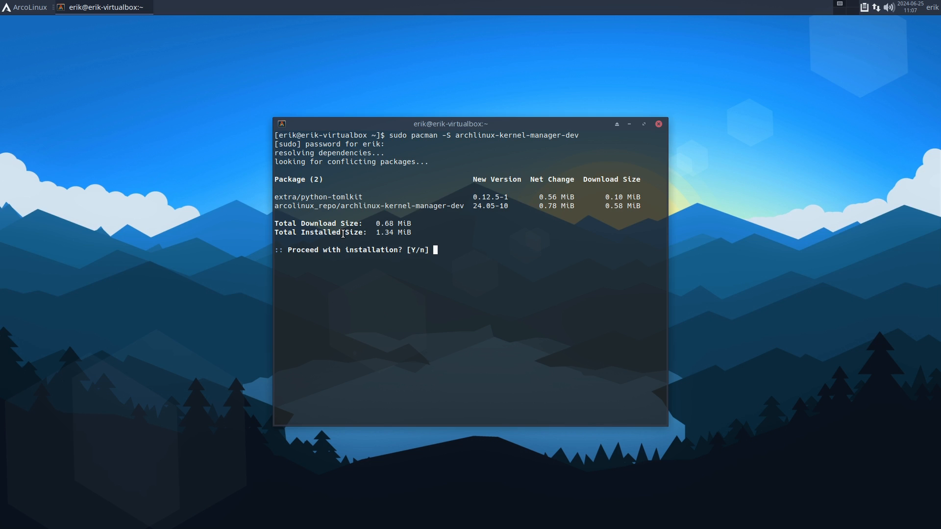
key(Return)
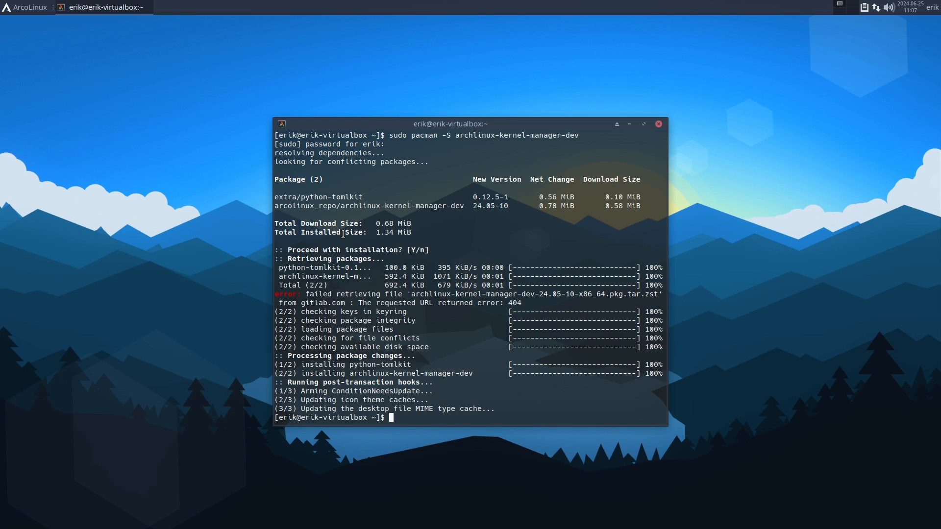
Step: Run the update command, accept the package upgrades, and highlight the version number of archlinux-kernel-manager-dev
text(update)
key(Return)
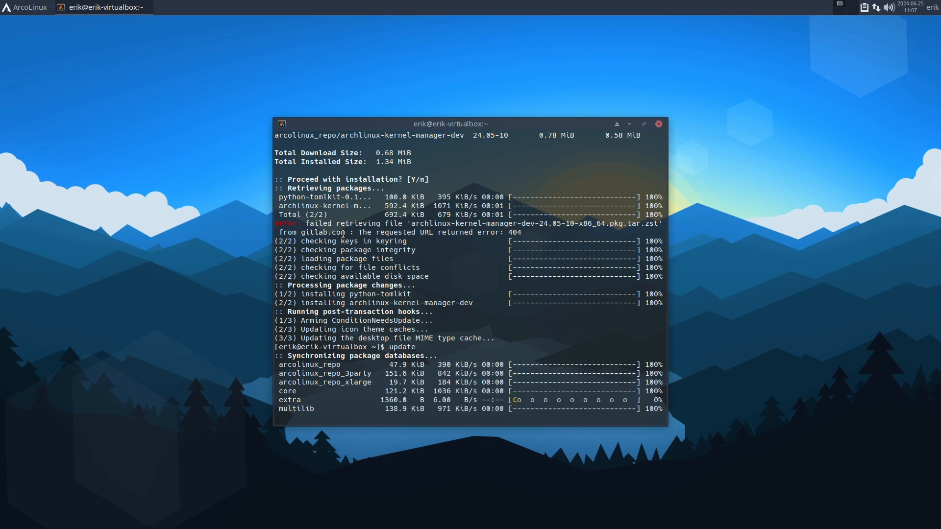
key(Return)
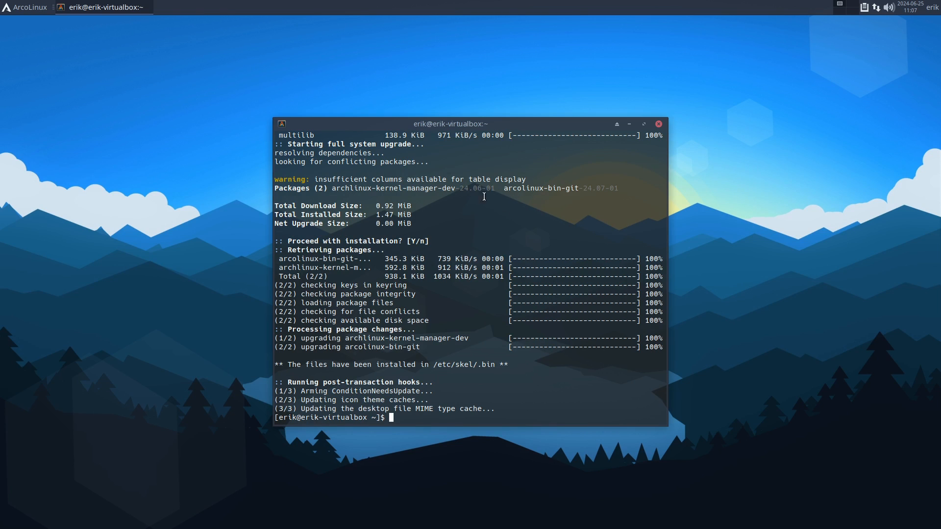
drag(455, 188, 493, 187)
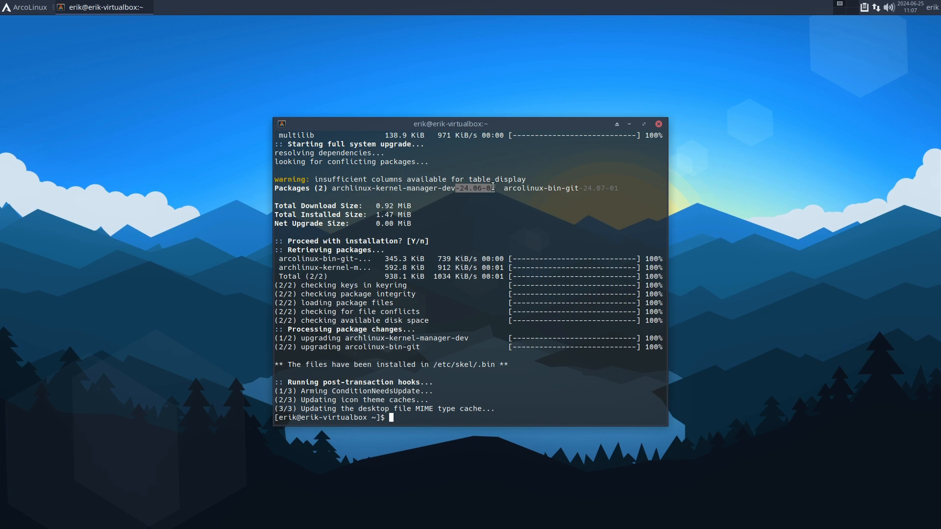
click(453, 367)
Step: Search the ArcoLinux applications menu for "kerne" to check the kernel manager entry, and close the menu without launching it
click(17, 8)
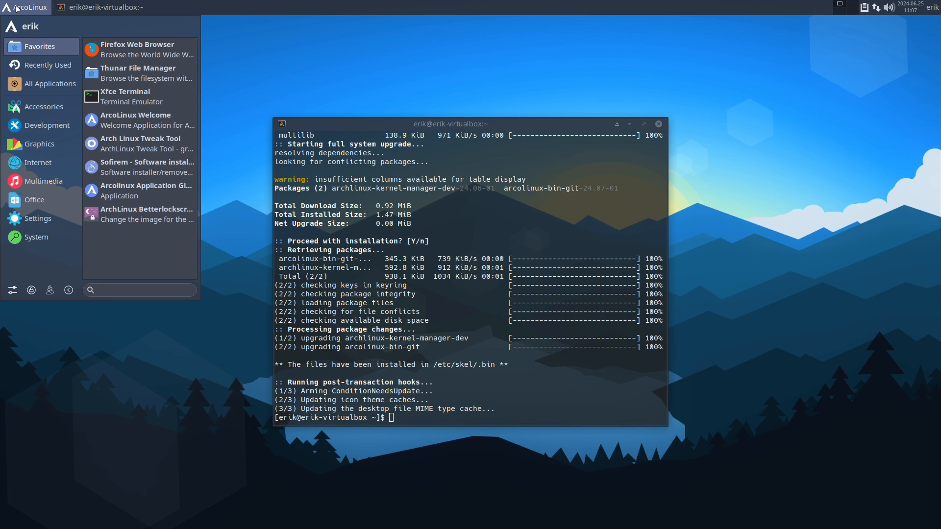
text(kerne)
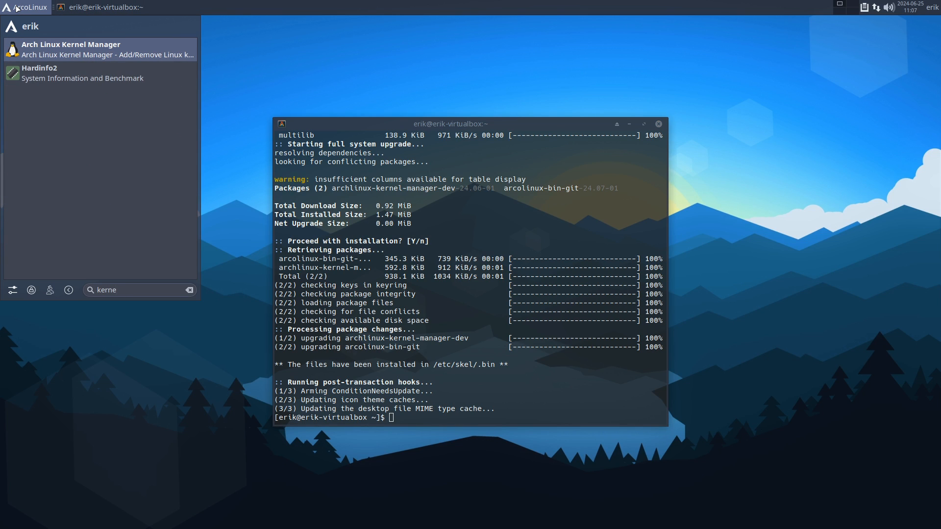
key(Escape)
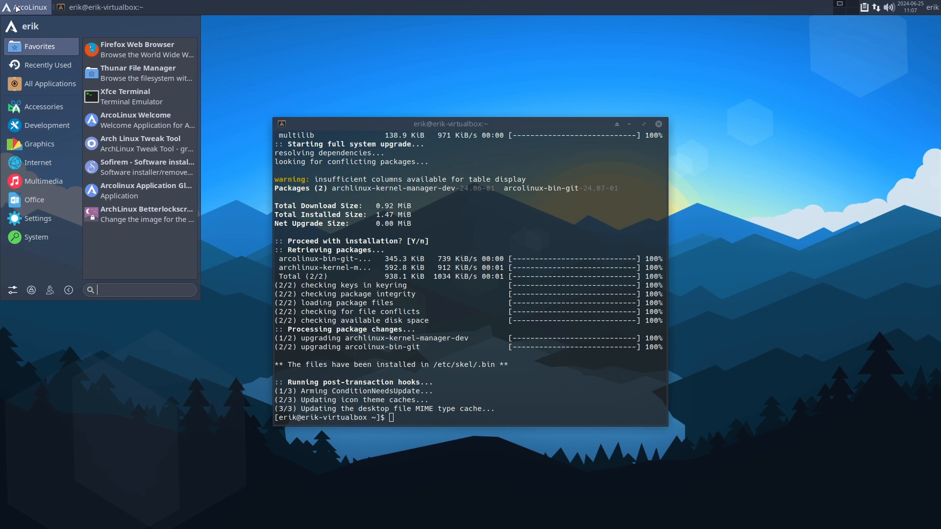
key(Escape)
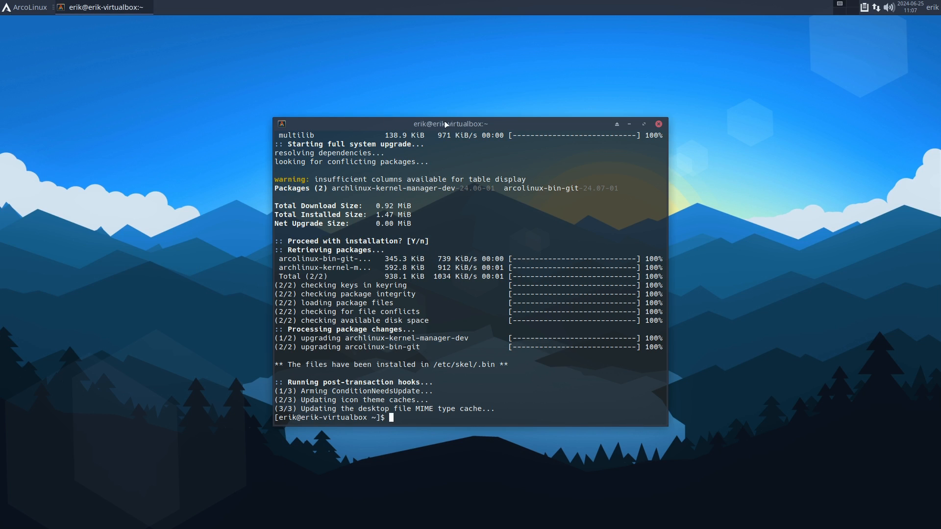
Step: Move the terminal window aside and launch the Arch Linux Kernel Manager with the akm command
drag(444, 122, 197, 43)
text(akm)
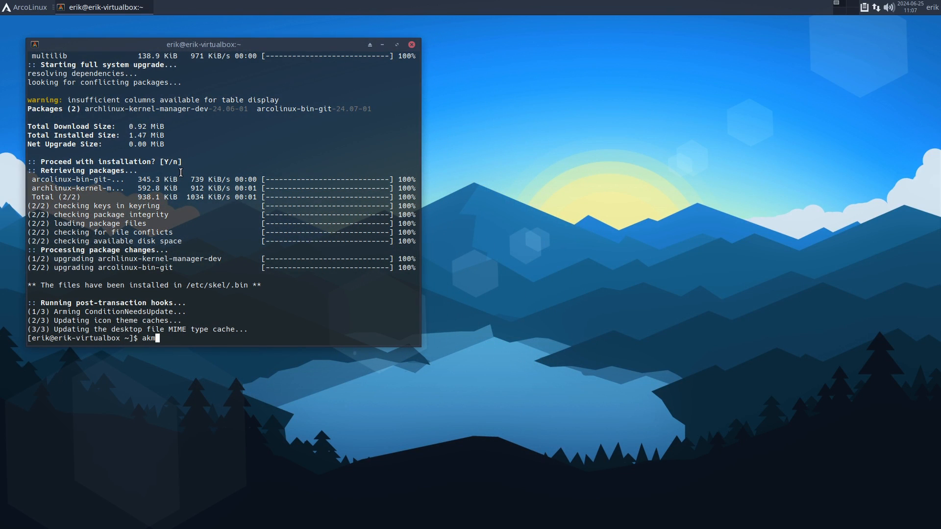
key(Return)
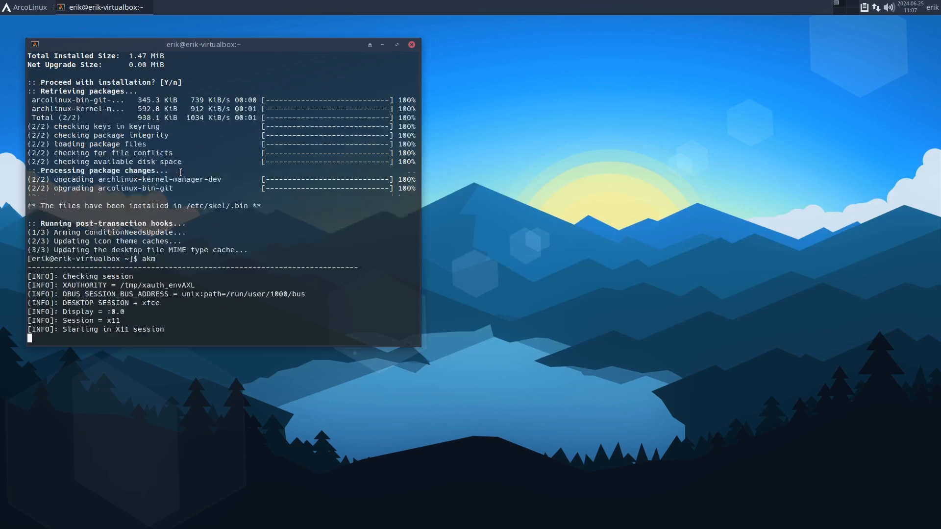
key(Return)
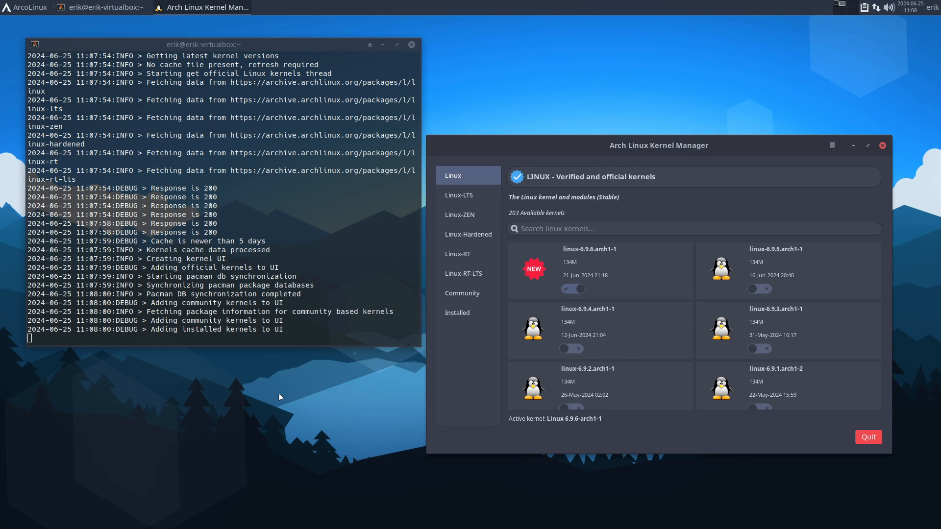
Step: Open a second terminal and run the kernel and kernels commands to check the running and installed kernels
key(ctrl+alt+t)
text(kernel)
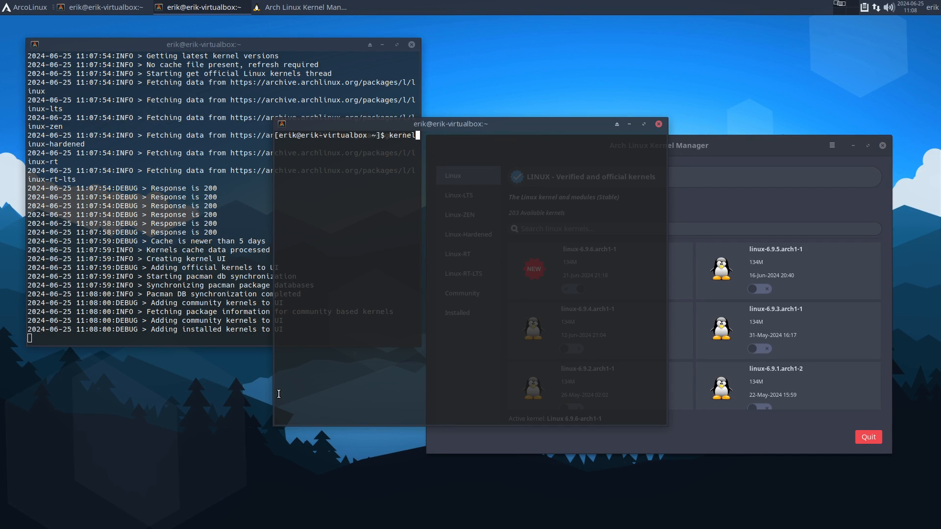
key(Return)
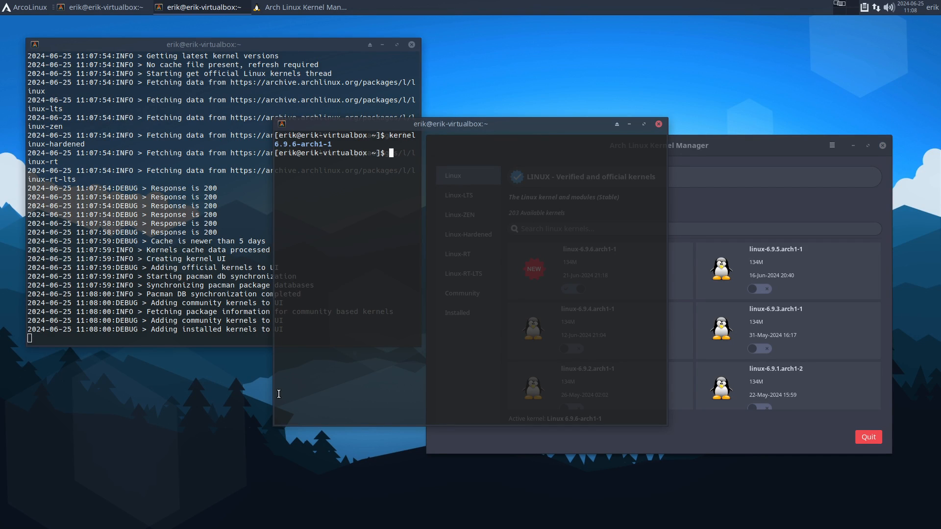
text(kernels)
key(Return)
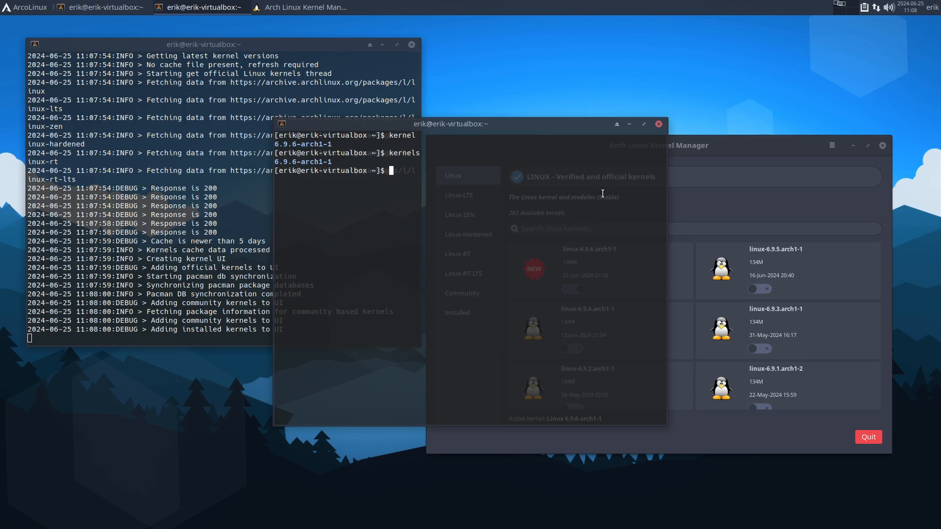
Step: Place the second terminal beside the kernel manager, list the command completions for "remove-", and highlight remove-all-kernels-but-linux
drag(570, 128, 279, 191)
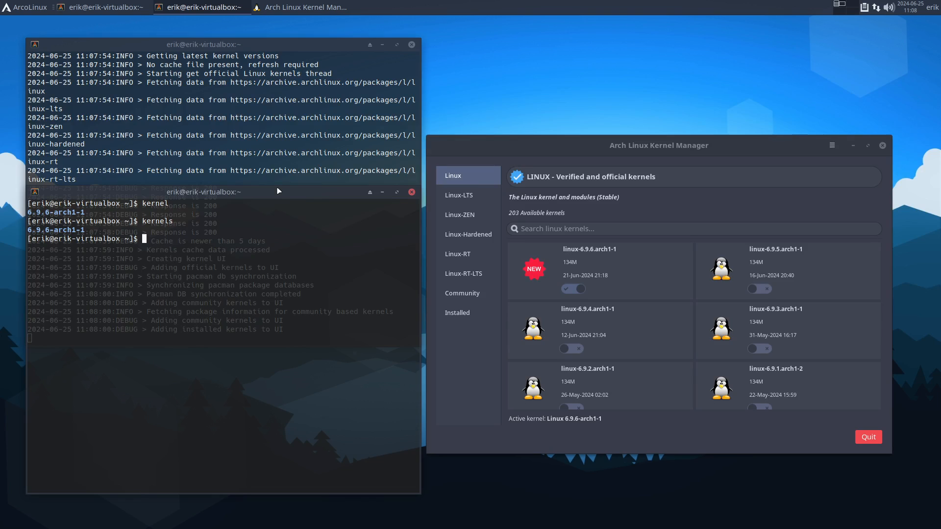
text(remove-)
key(Tab)
key(Tab)
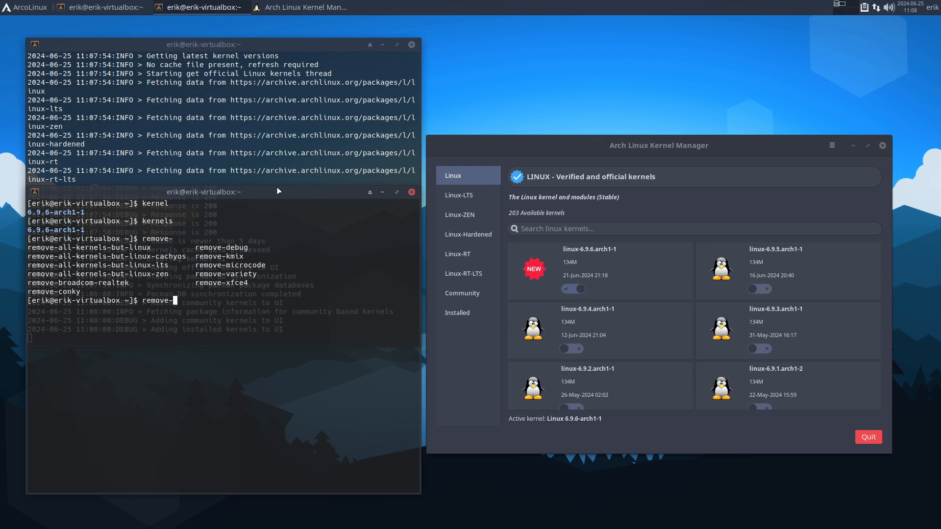
drag(151, 247, 28, 246)
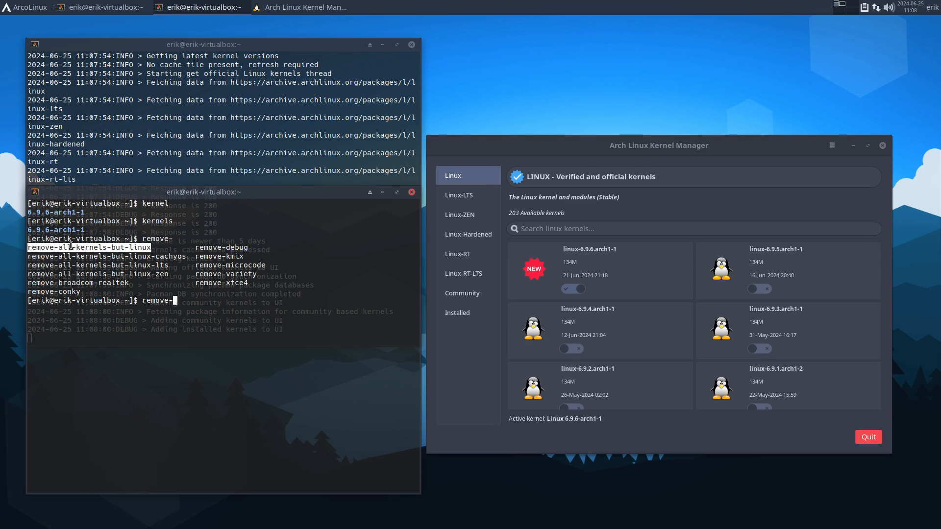
drag(215, 192, 208, 169)
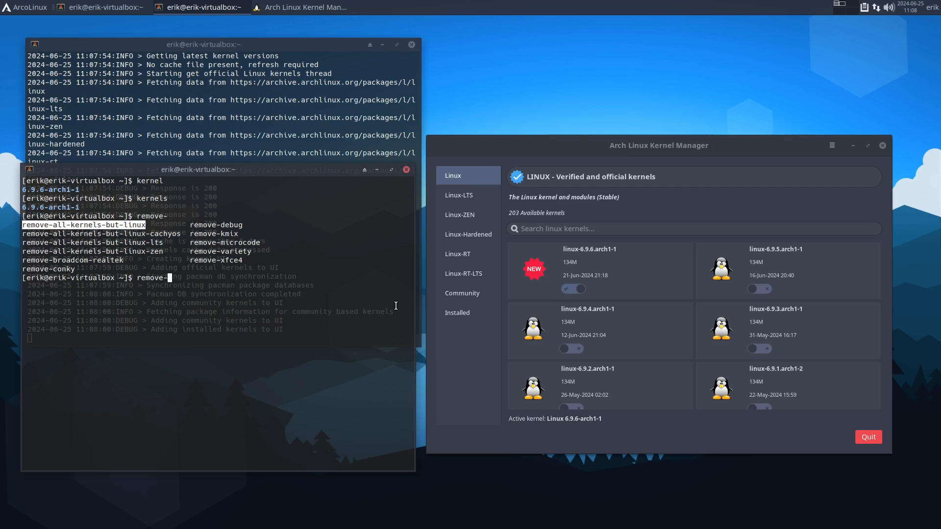
Step: Show the Linux-LTS kernels and make room for the list by closing the second terminal and making the kernel manager window taller
click(460, 201)
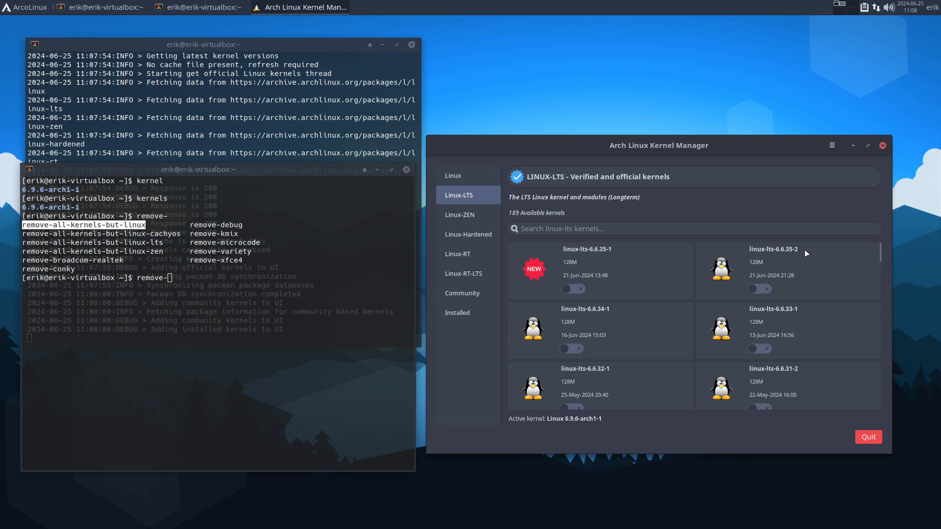
scroll(807, 253, down, 2)
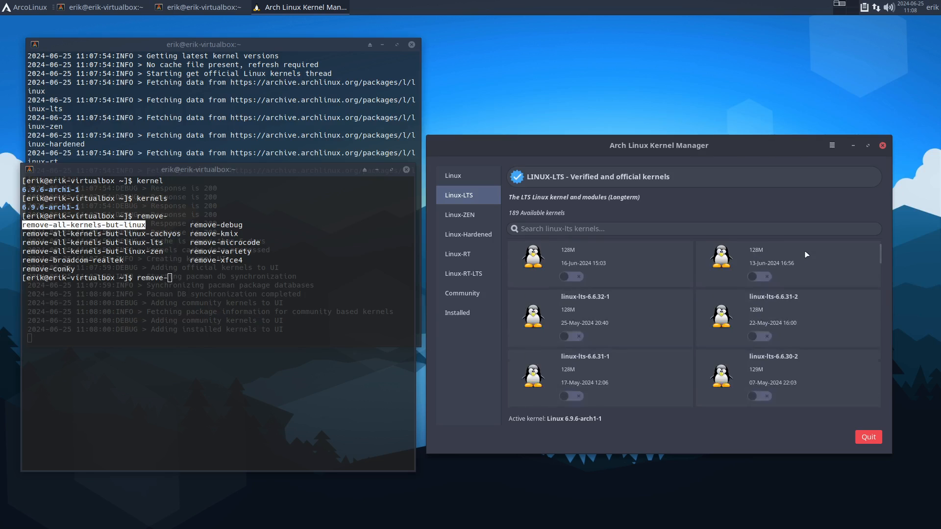
click(407, 169)
drag(708, 153, 715, 39)
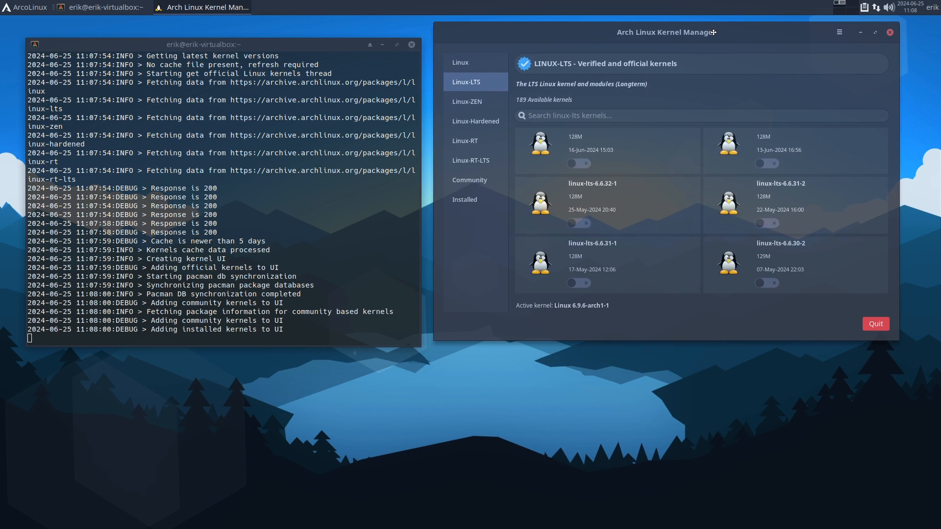
drag(730, 338, 739, 527)
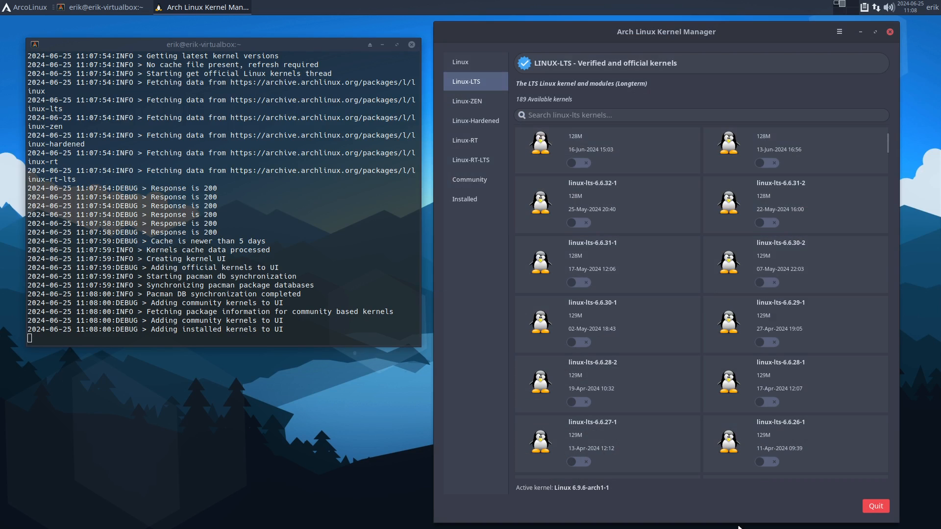
Step: Look through the available Linux-LTS versions down to the oldest and back to the 6.6 and 6.1 series
scroll(832, 245, down, 20)
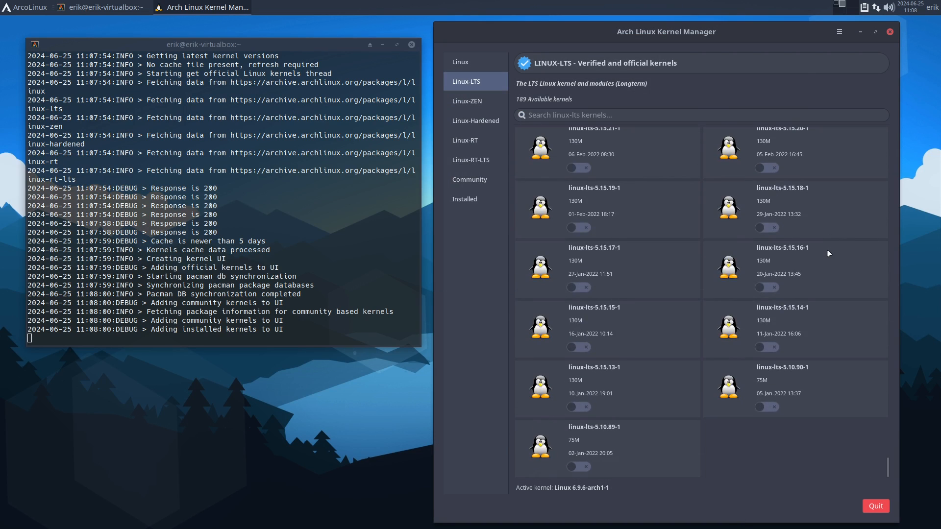
scroll(828, 254, up, 20)
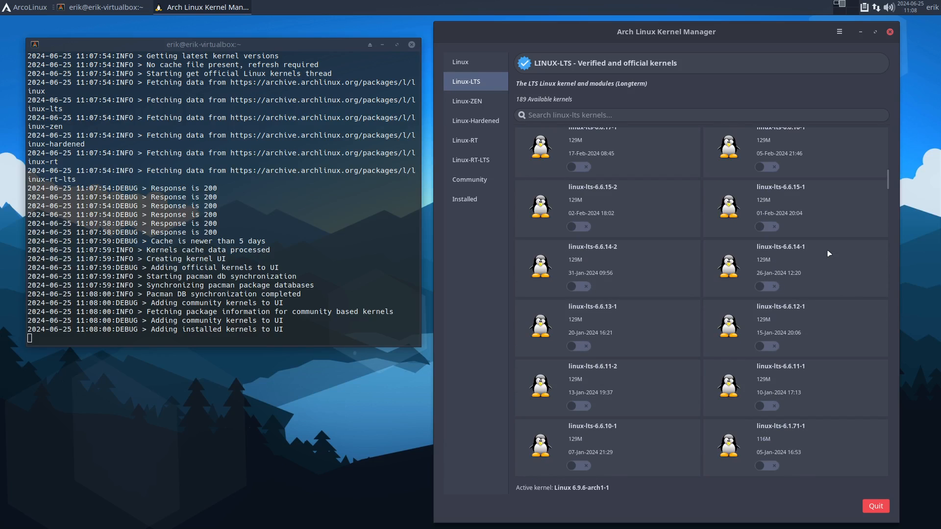
scroll(828, 253, down, 3)
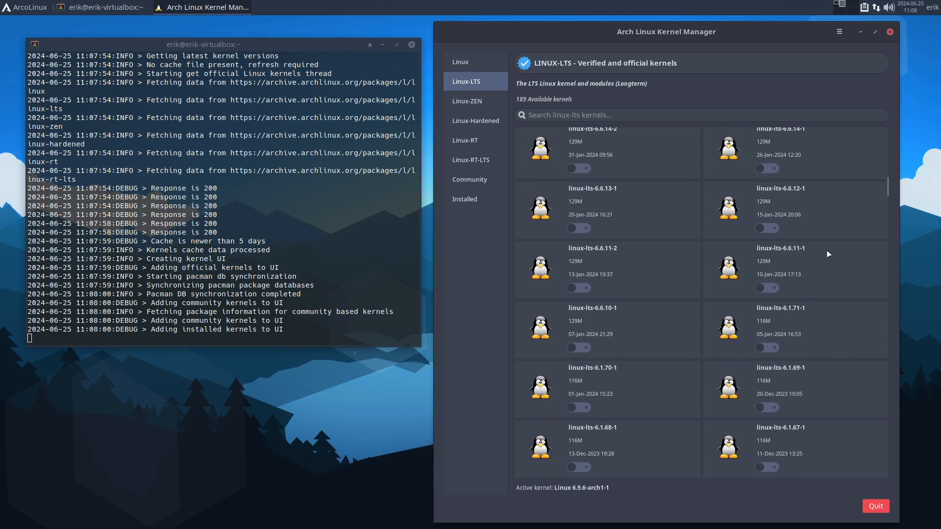
scroll(828, 253, down, 3)
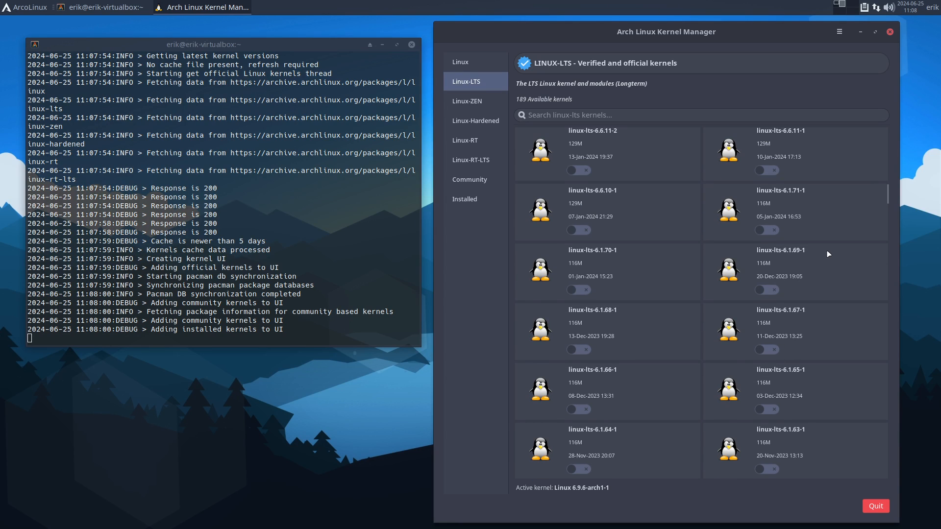
scroll(829, 254, up, 2)
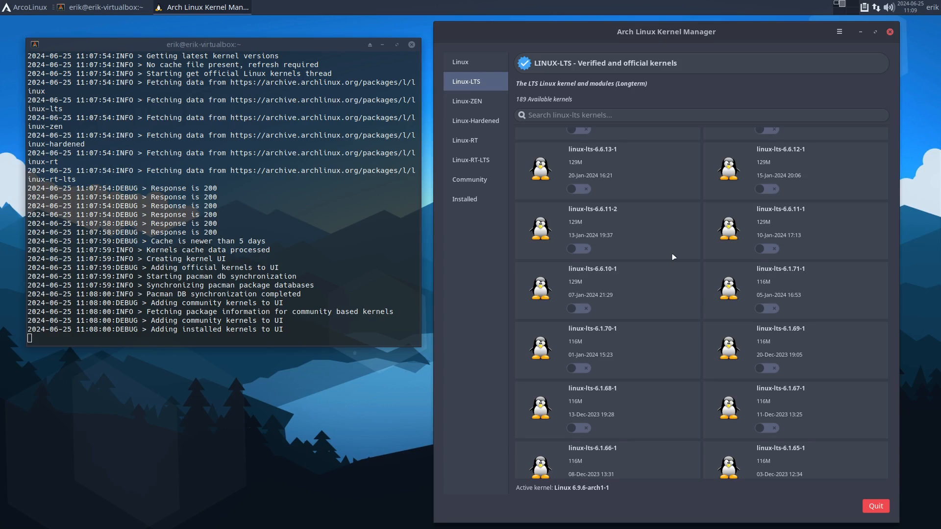
Step: Find linux-6.6.6.arch1-1 among the stable Linux kernels and install it, confirming the downgrade
click(459, 62)
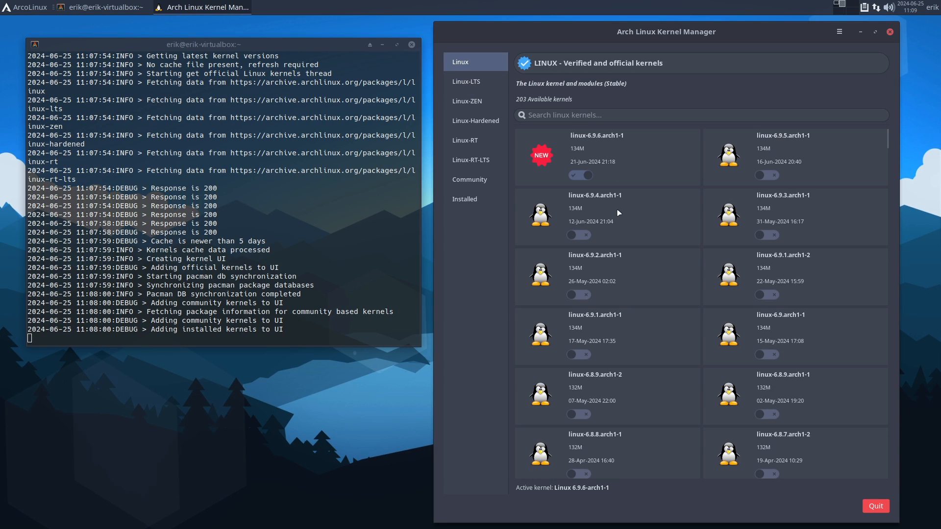
scroll(620, 215, down, 10)
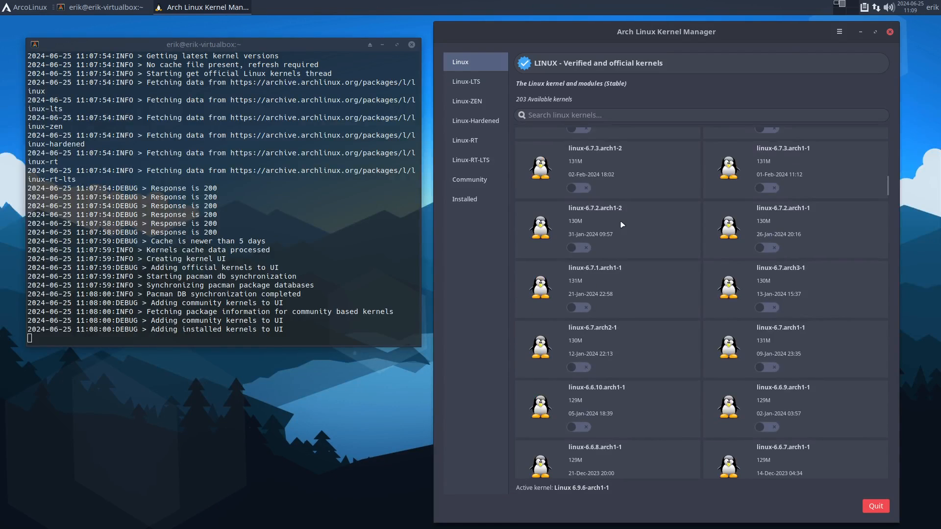
scroll(621, 225, down, 5)
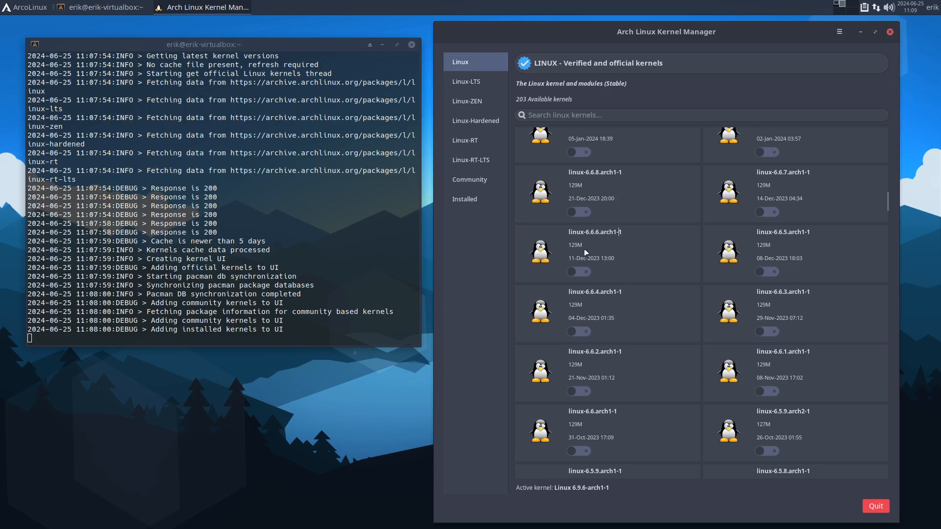
drag(585, 231, 613, 230)
click(583, 272)
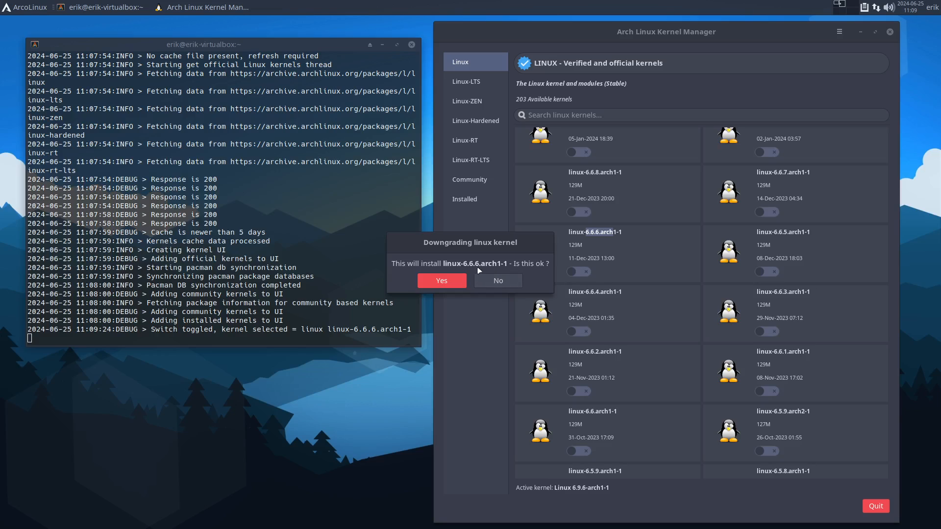
click(443, 281)
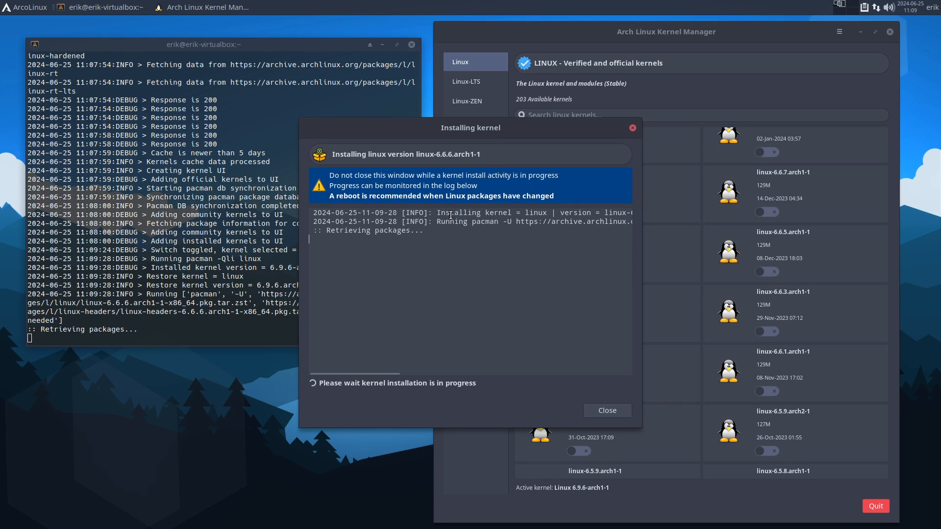
drag(520, 212, 518, 222)
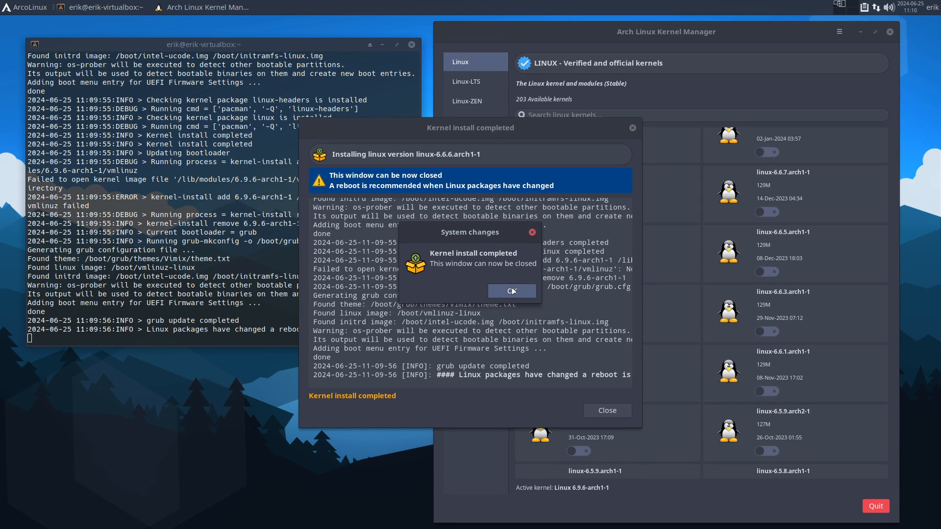
Step: Dismiss the completion message, review the install log for linux-6.6.6.arch1-1, and close both the install window and the kernel manager
click(512, 291)
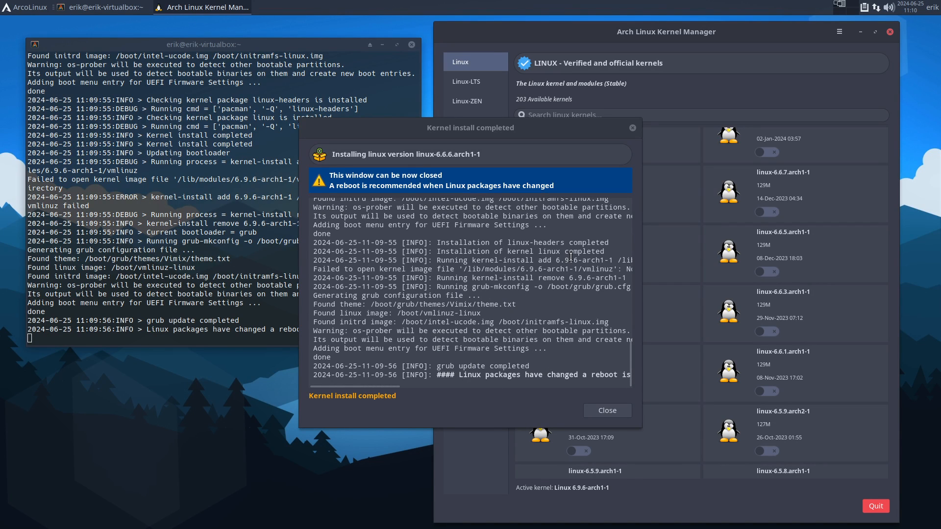
scroll(571, 257, up, 1)
scroll(571, 257, up, 4)
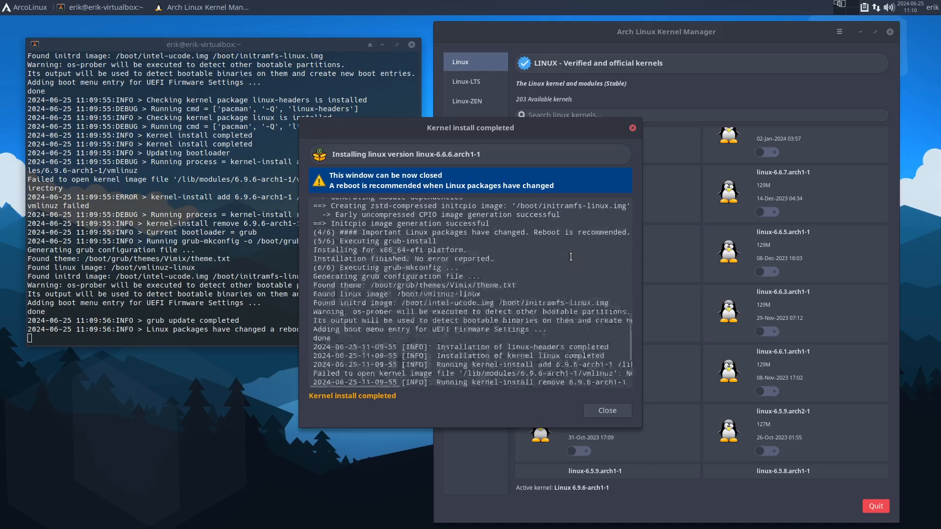
scroll(571, 257, down, 5)
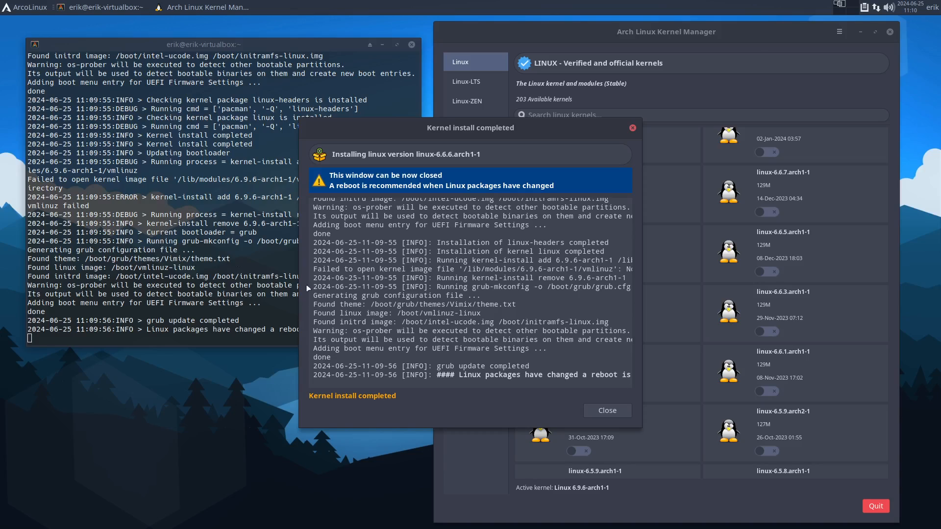
click(616, 411)
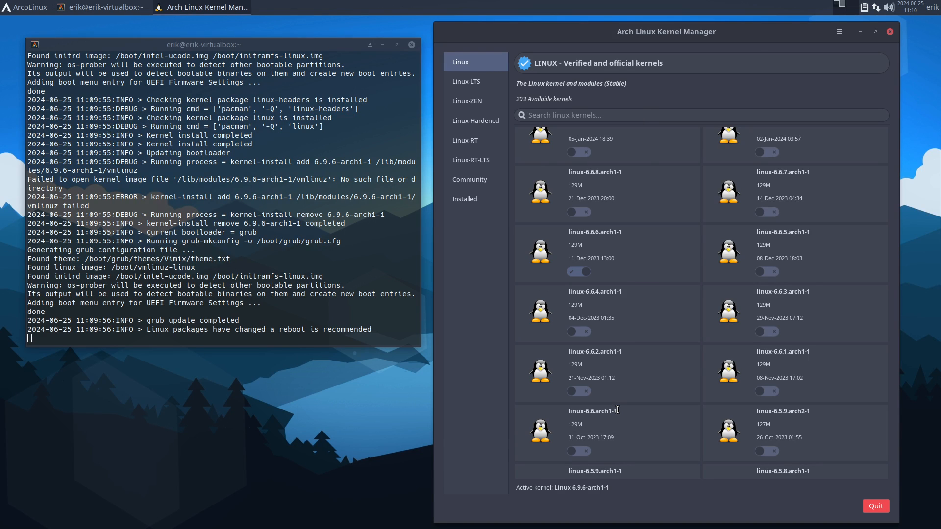
click(318, 413)
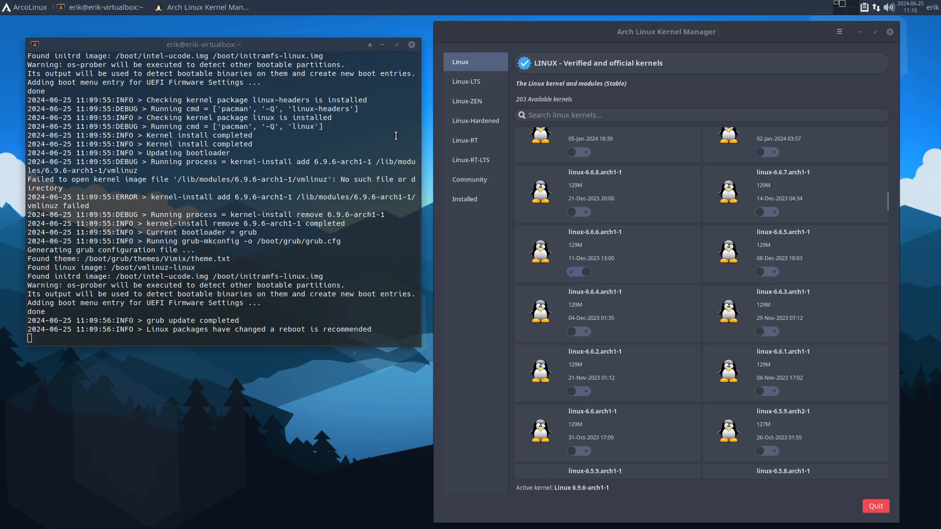
click(876, 507)
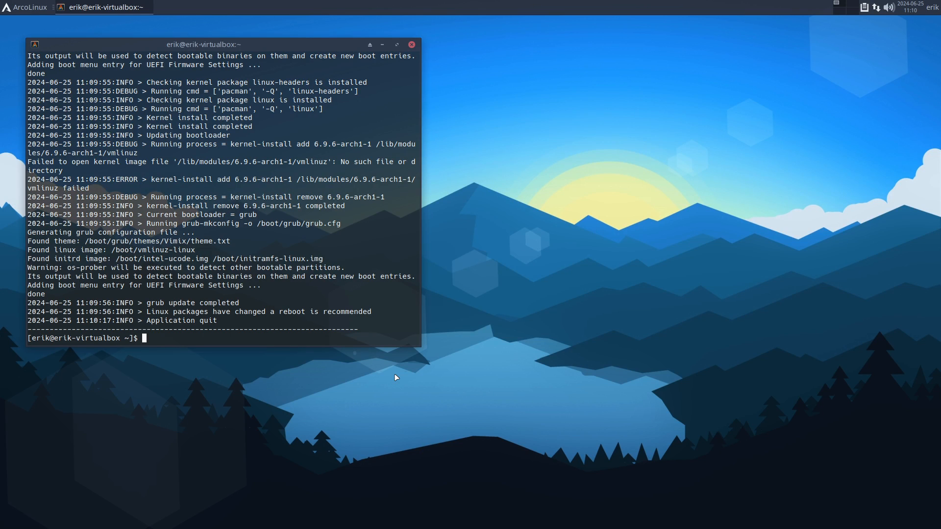
Step: Open the file manager, inspect the kernel files in /boot, and close the file manager again
key(super+shift+Return)
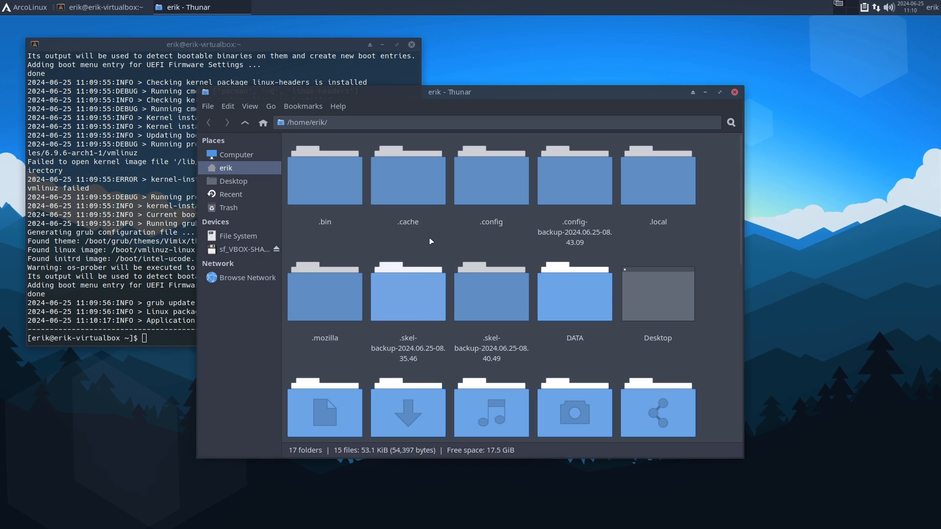
scroll(430, 241, down, 2)
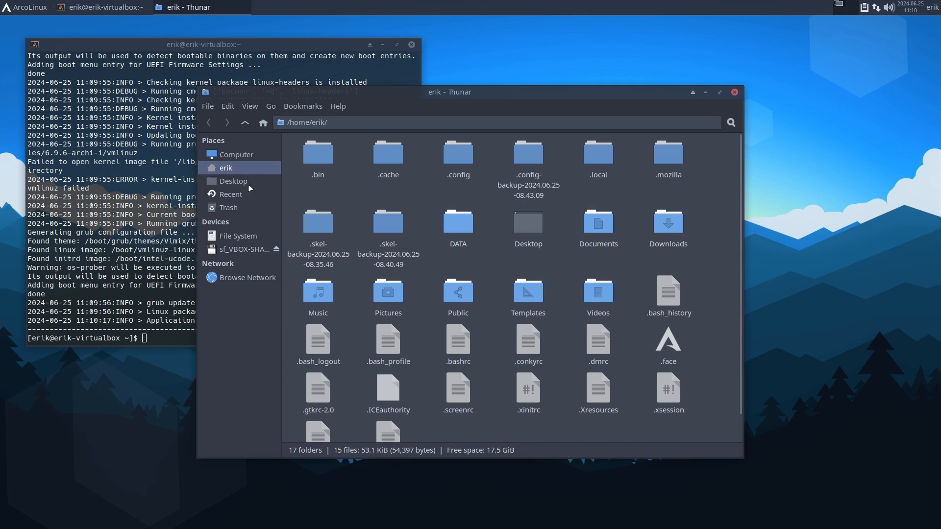
click(243, 237)
double_click(351, 156)
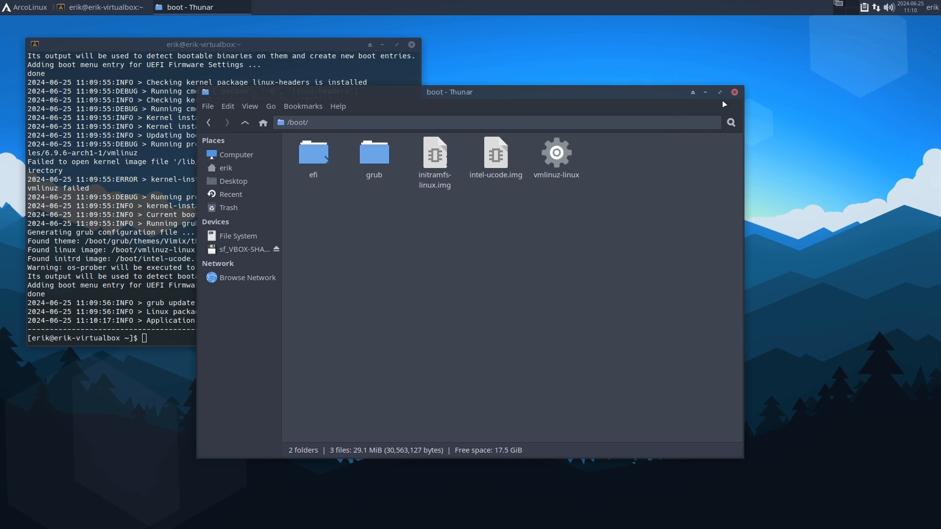
click(735, 92)
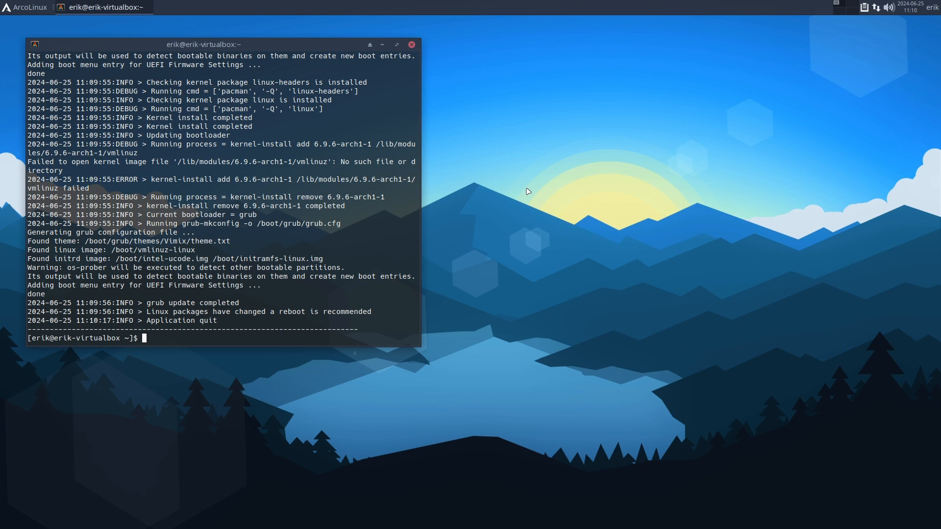
Step: Reboot the machine, inspect the boot commands of the ArcoLinux Linux entry in GRUB, and boot that entry without changes
key(super+x)
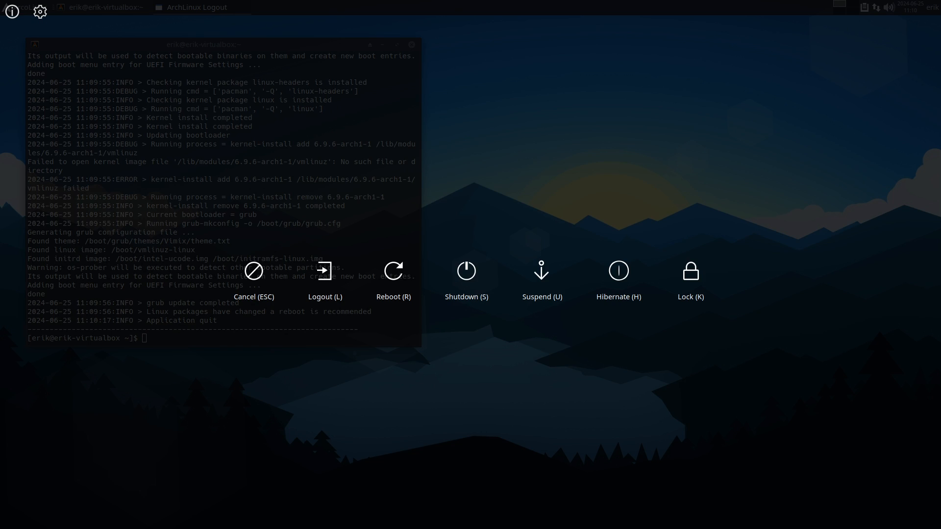
key(r)
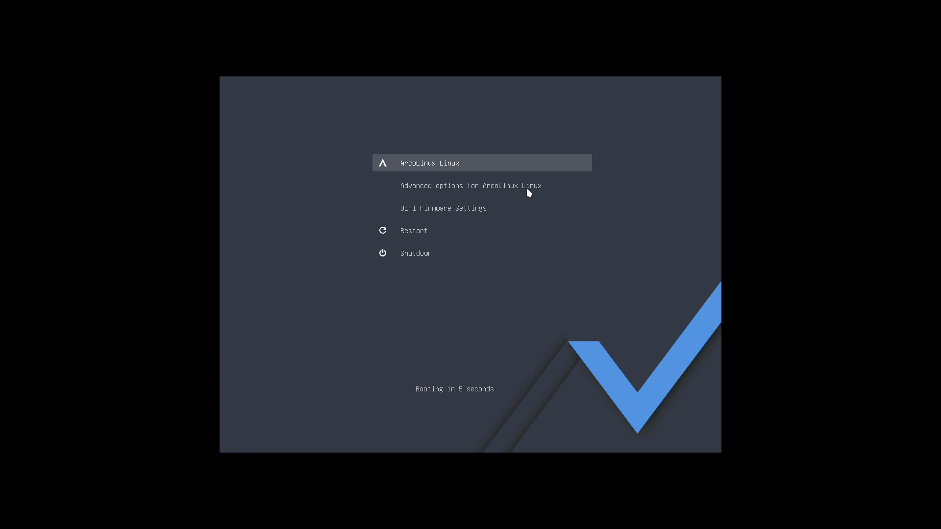
key(e)
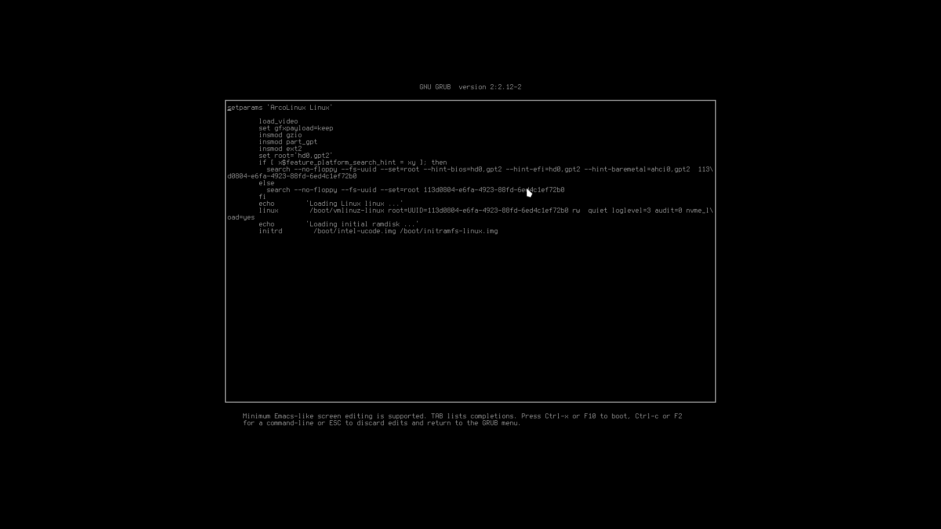
key(Escape)
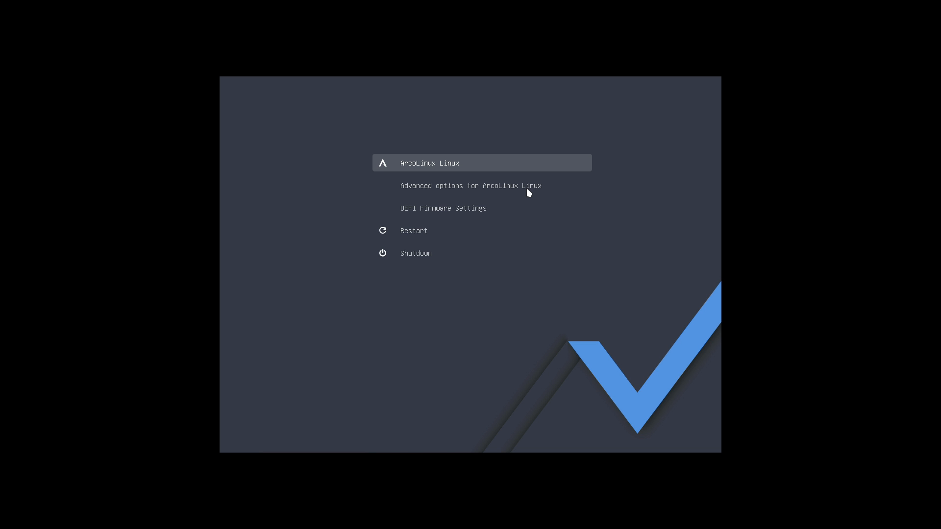
key(Return)
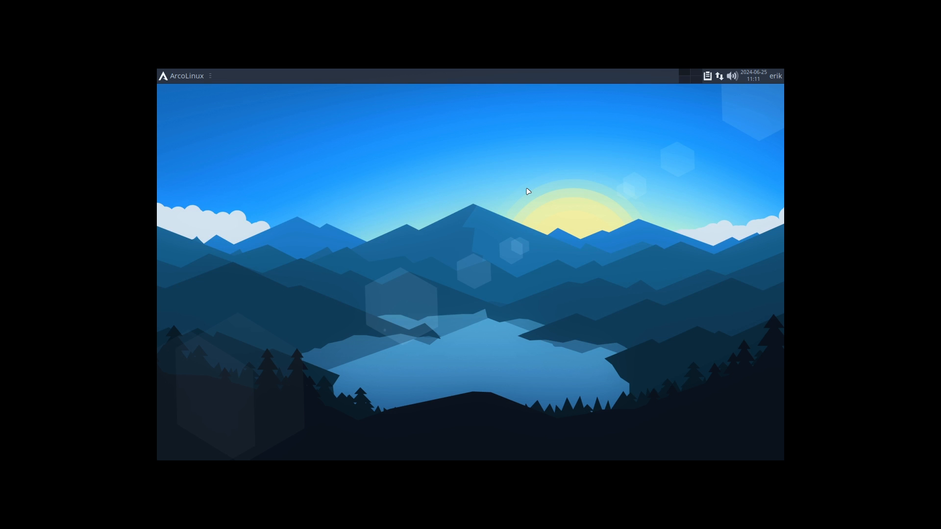
Step: Open a terminal and install fastfetch with sudo pacman -S fastfetch, entering the sudo password and accepting the installation
key(super+Return)
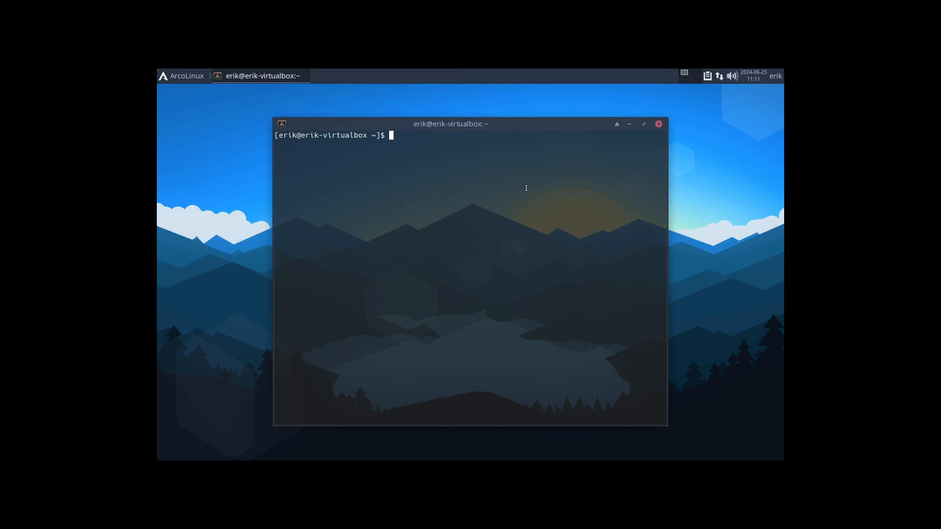
text(sudo pacman -S fastfetch)
key(Return)
key(Return)
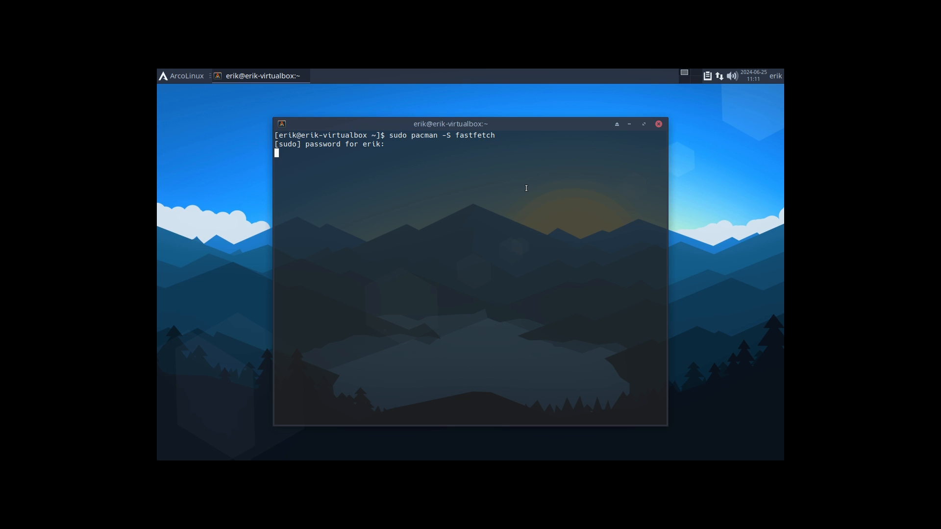
key(Return)
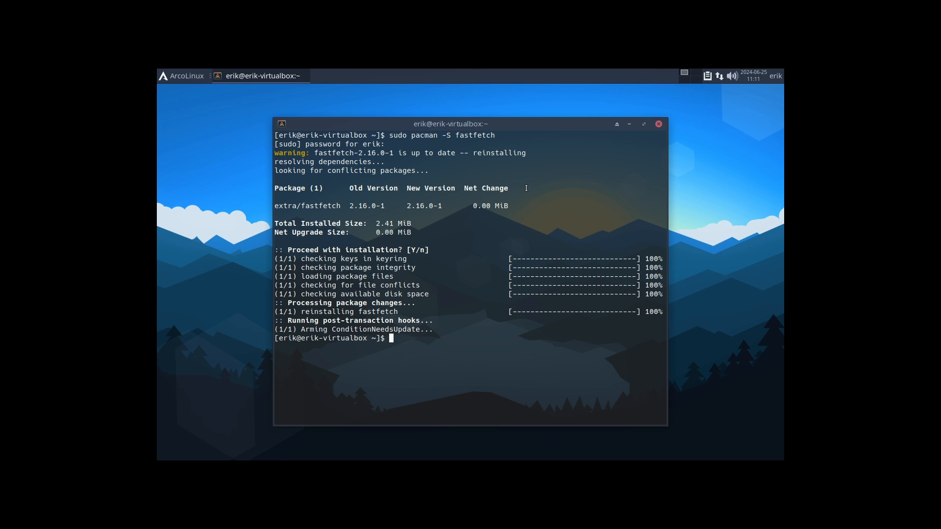
Step: Check the running kernel version with the ff system summary and the kernel command
text(ff)
key(Return)
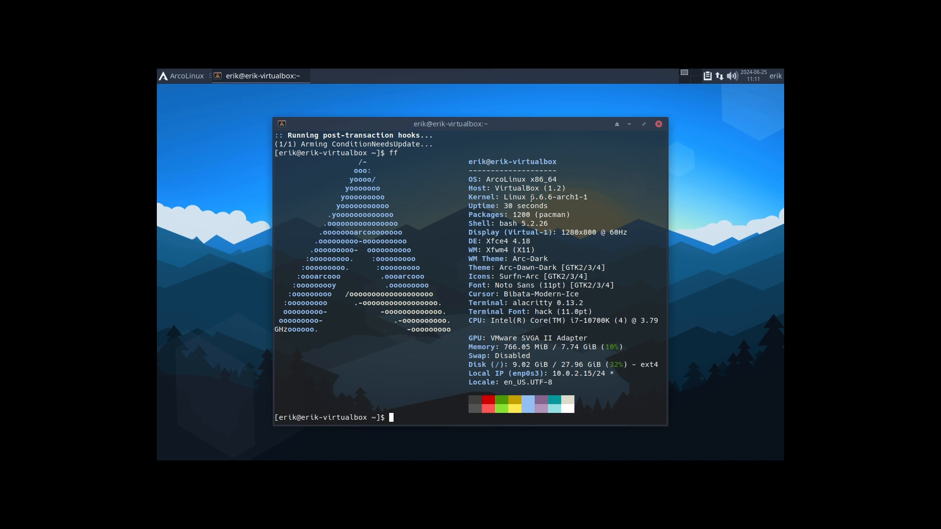
drag(531, 197, 558, 197)
text(kernel)
key(Return)
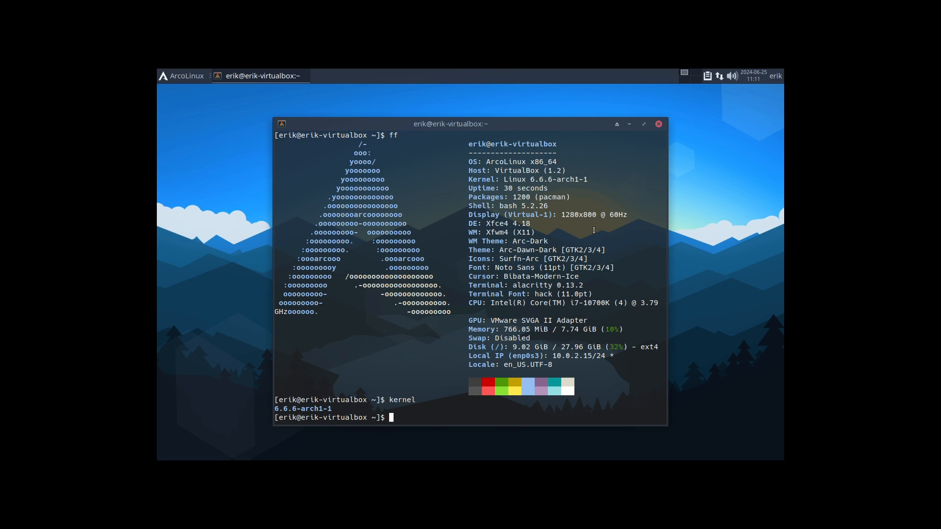
Step: Run update to check for pending package upgrades and decline the installation
text(update)
key(Return)
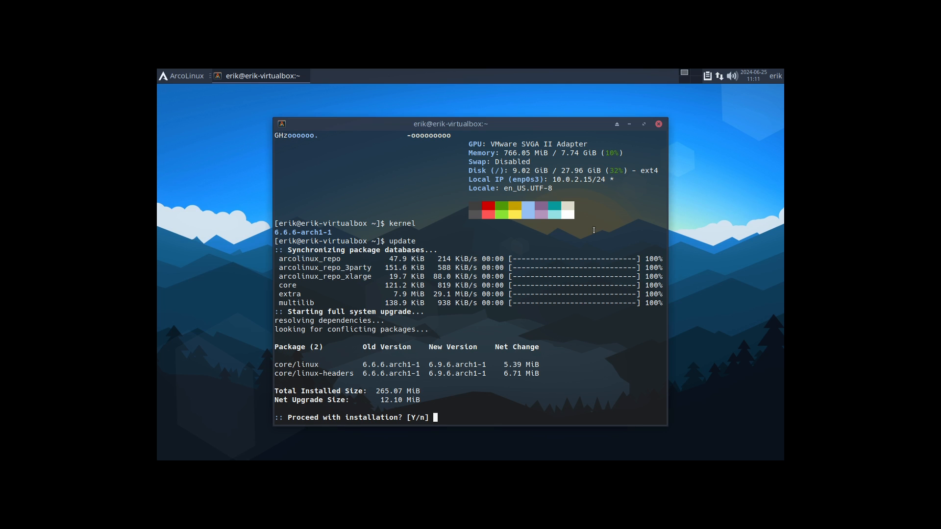
text(n)
key(Return)
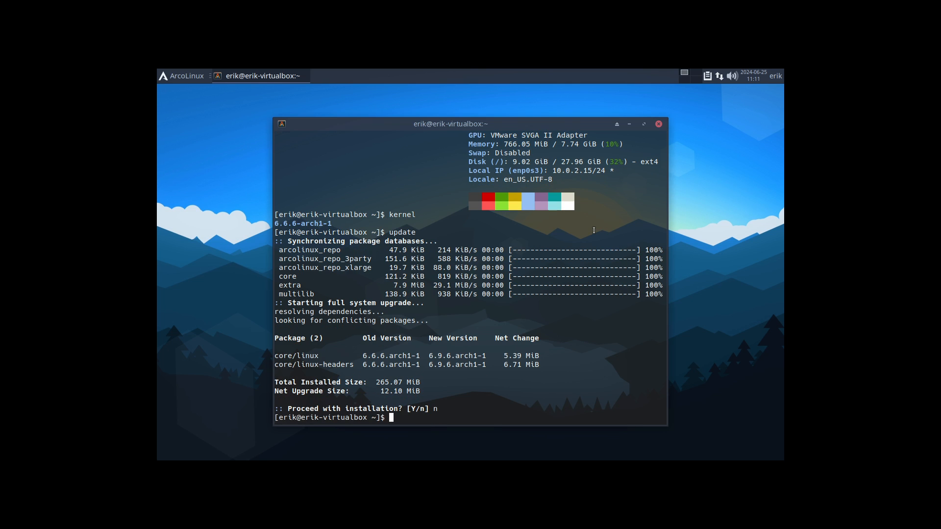
Step: Uncomment IgnorePkg in /etc/pacman.conf through npacman, set it to linux linux-headers, save the file, and rerun the system update
text(npacman)
key(Return)
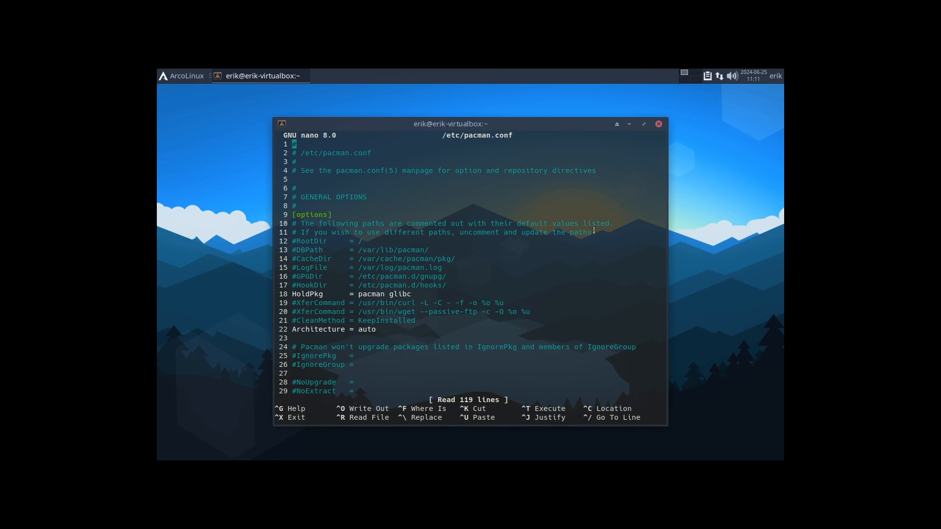
key(Down)
key(Down)
key(Down)
key(Down)
key(Down)
key(Down)
key(Down)
key(Down)
key(Down)
key(Down)
key(Down)
key(Down)
key(Down)
key(Down)
key(Down)
key(Down)
key(Down)
key(Down)
key(Down)
key(Down)
key(Down)
key(Delete)
key(End)
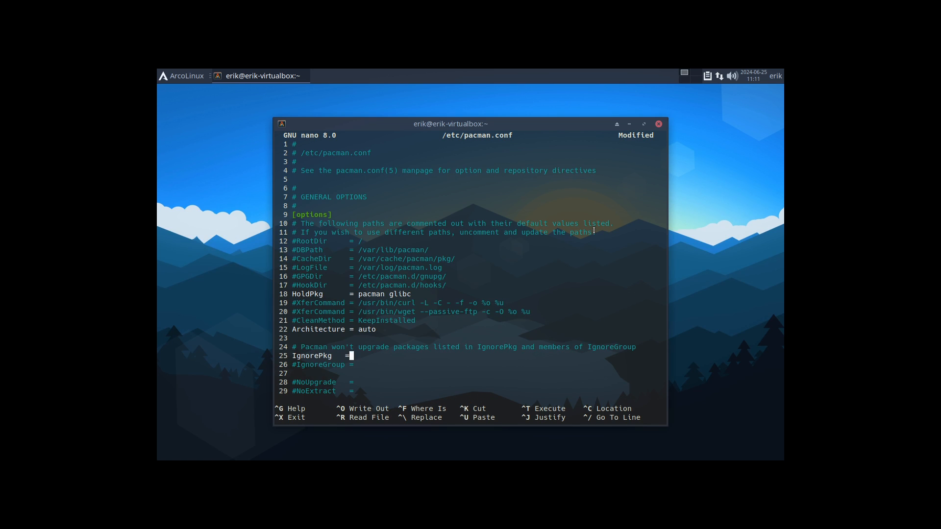
text(linux linux-headers)
key(ctrl+x)
key(y)
key(Return)
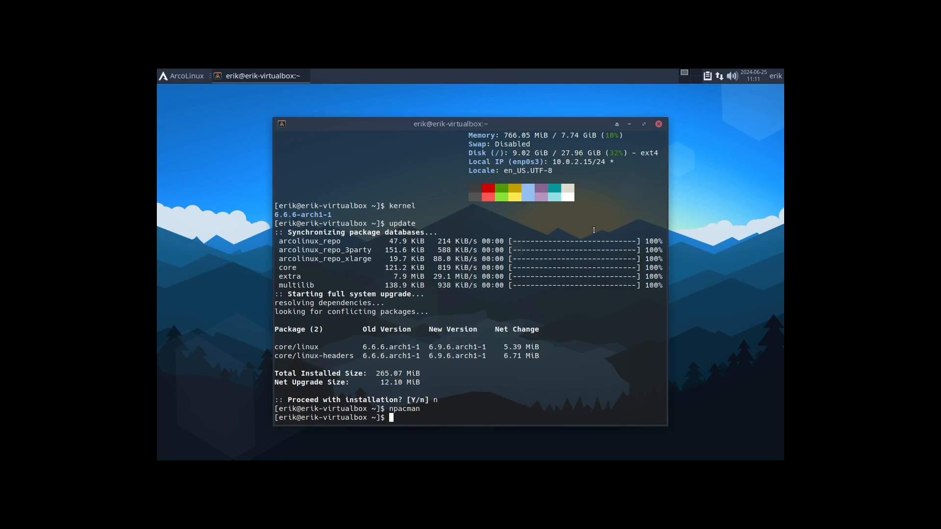
text(udpate)
key(Return)
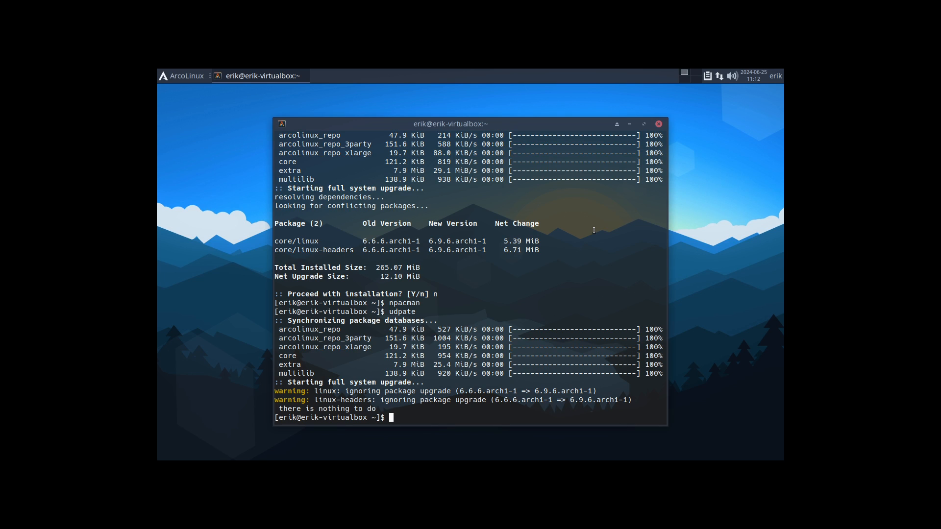
Step: Launch the Arch Linux Kernel Manager with akm and authenticate with the account password
text(akm)
key(Return)
text(••••)
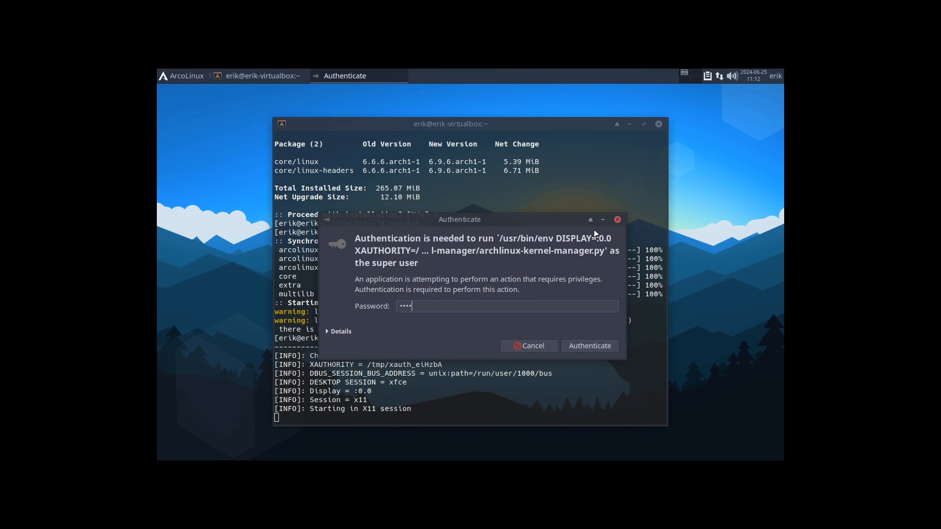
key(Return)
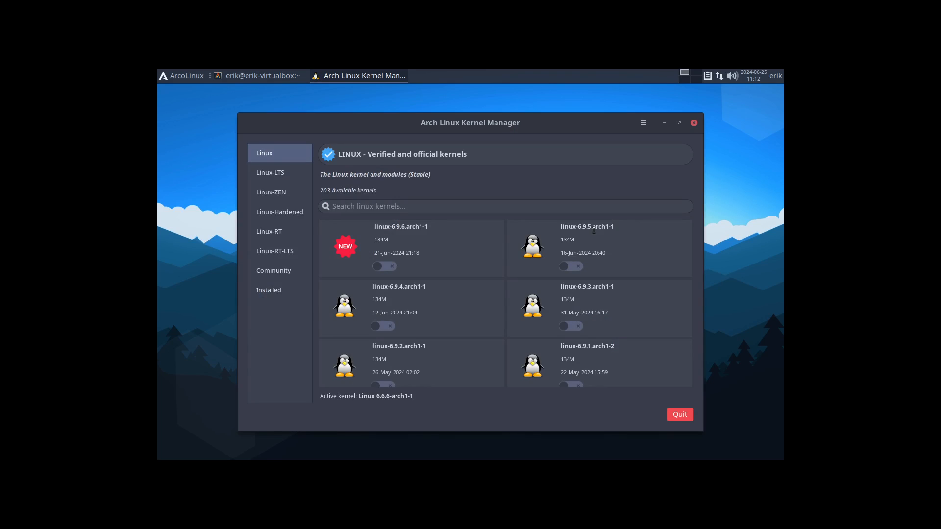
Step: Install linux-lts-6.6.35-1 from the Linux-LTS kernels and confirm the installation
click(276, 175)
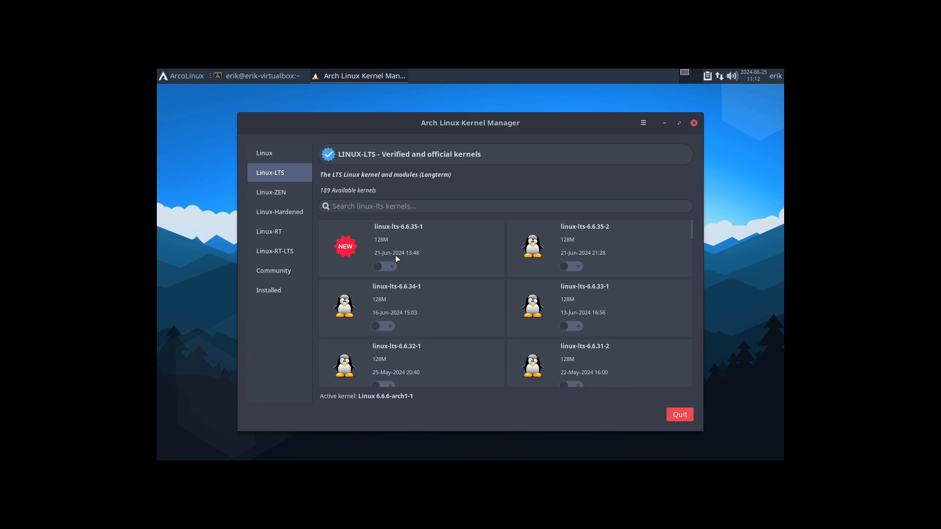
click(384, 266)
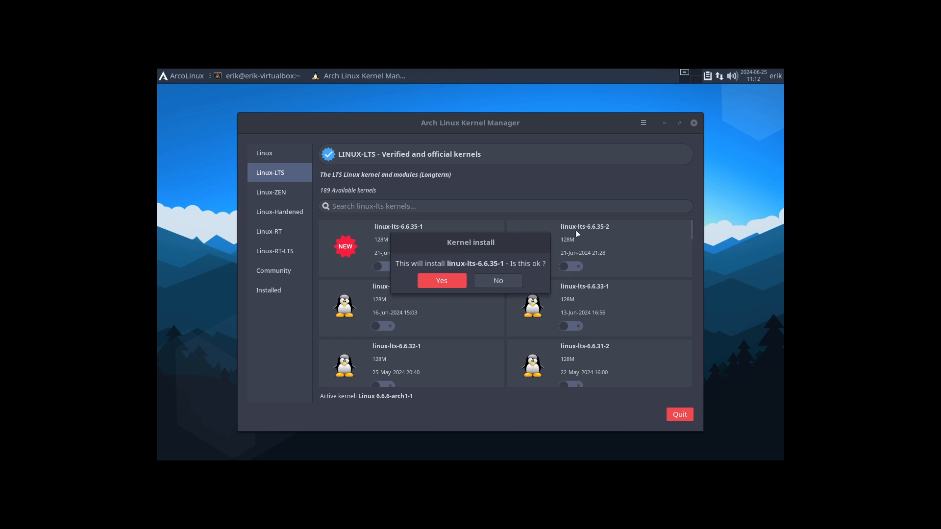
click(442, 283)
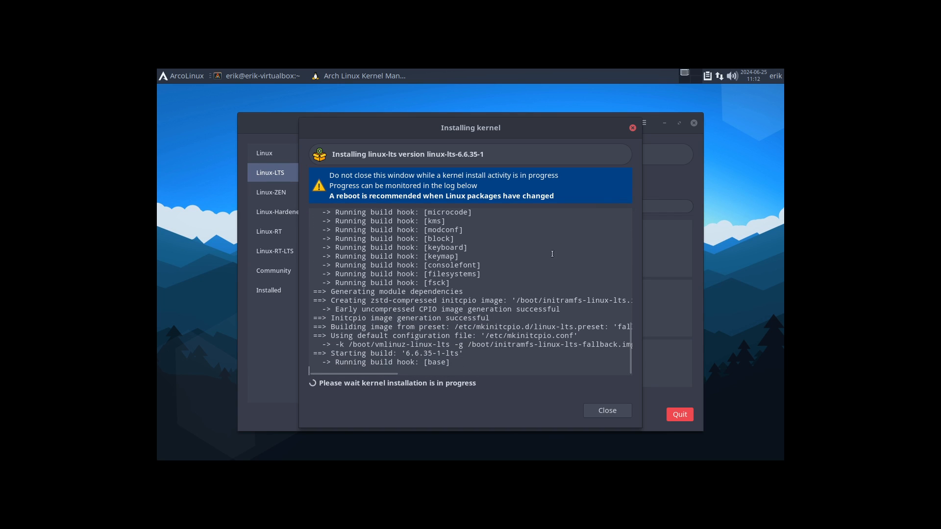
Step: Open /boot in the file manager and check the initramfs-linux-lts.img and vmlinuz-linux-lts files
key(super+shift+Return)
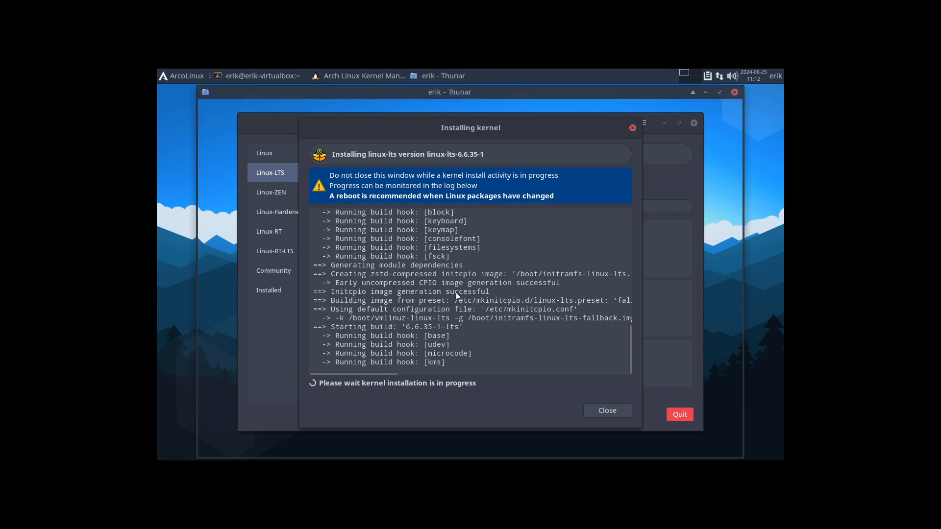
click(256, 238)
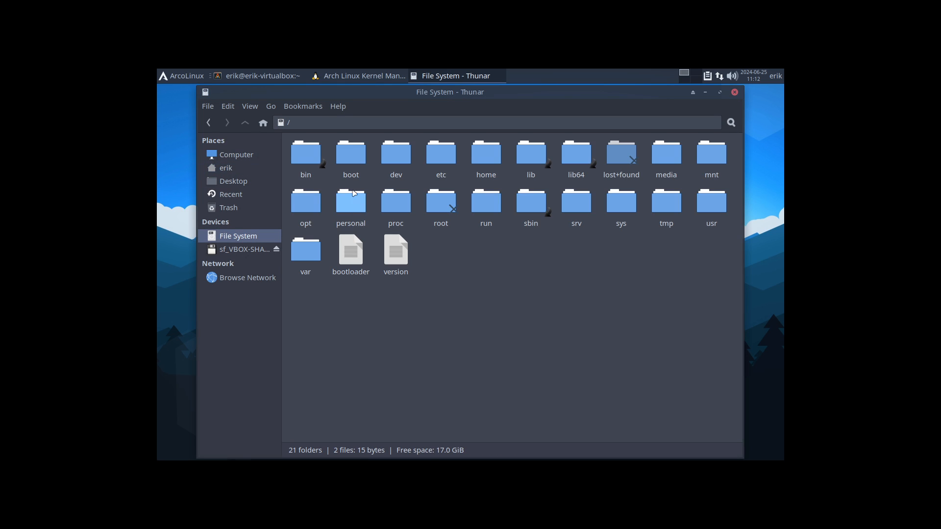
double_click(351, 152)
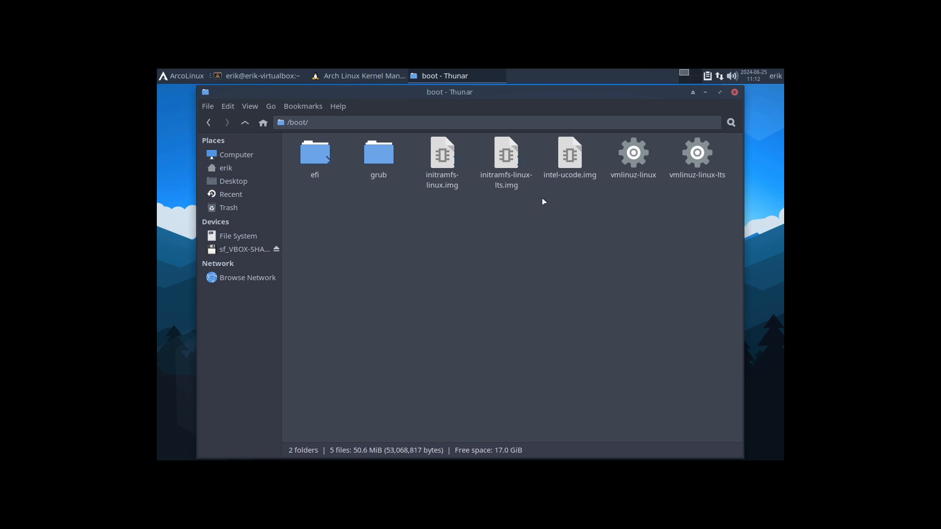
click(520, 185)
click(696, 182)
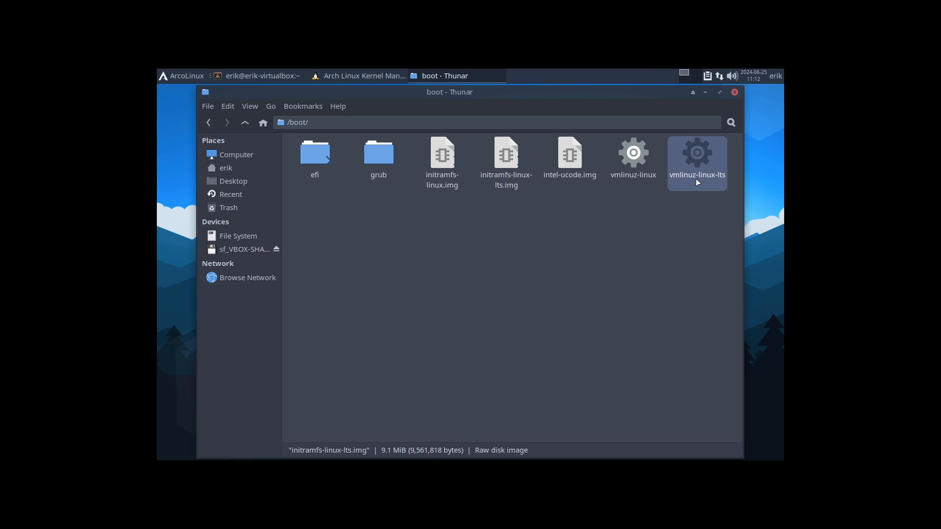
Step: Close the finished linux-lts installation, quit the kernel manager, and reboot the system
click(705, 92)
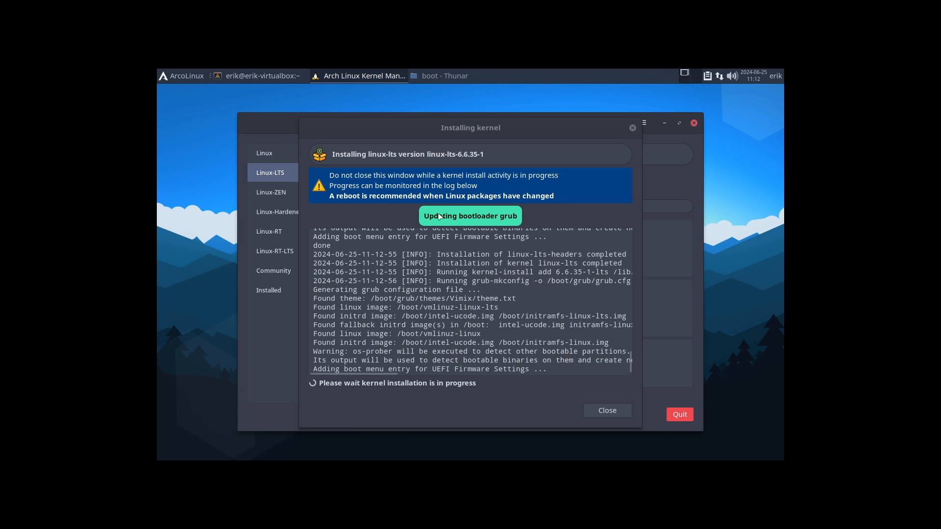
click(502, 289)
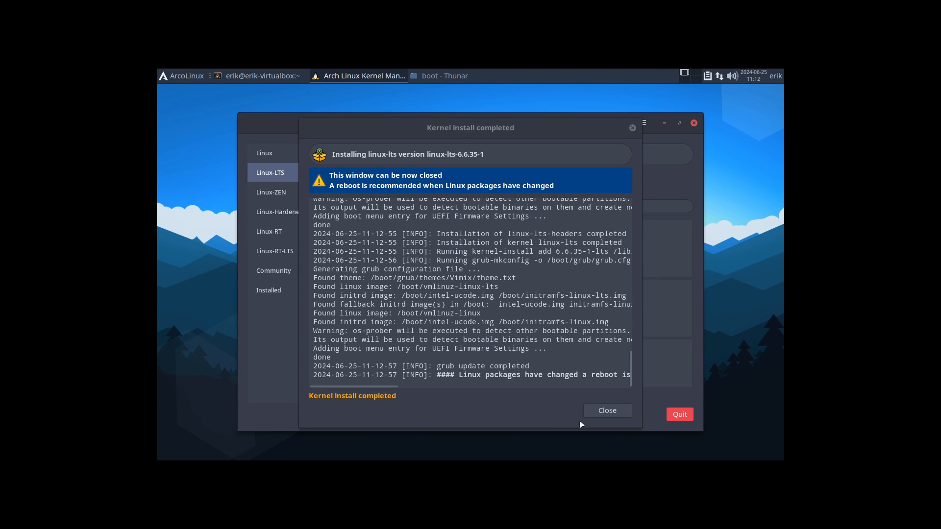
click(607, 410)
click(679, 415)
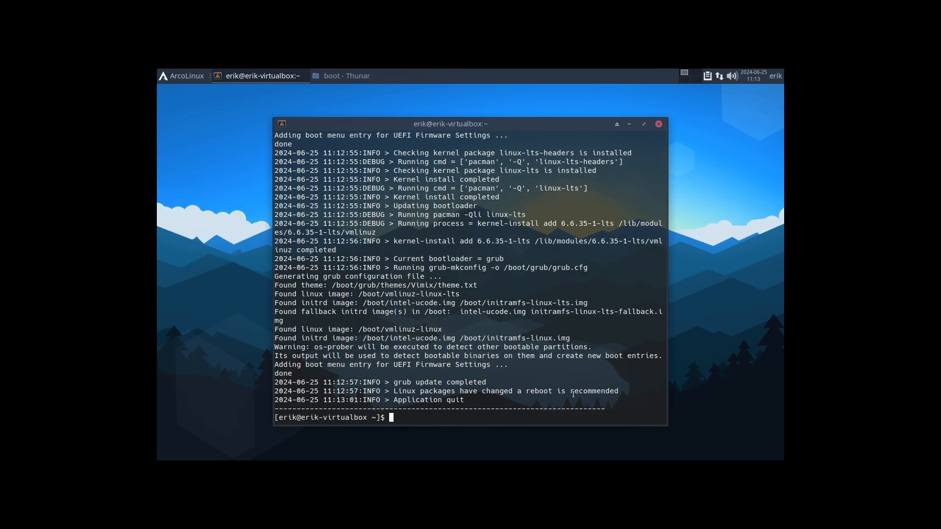
key(Return)
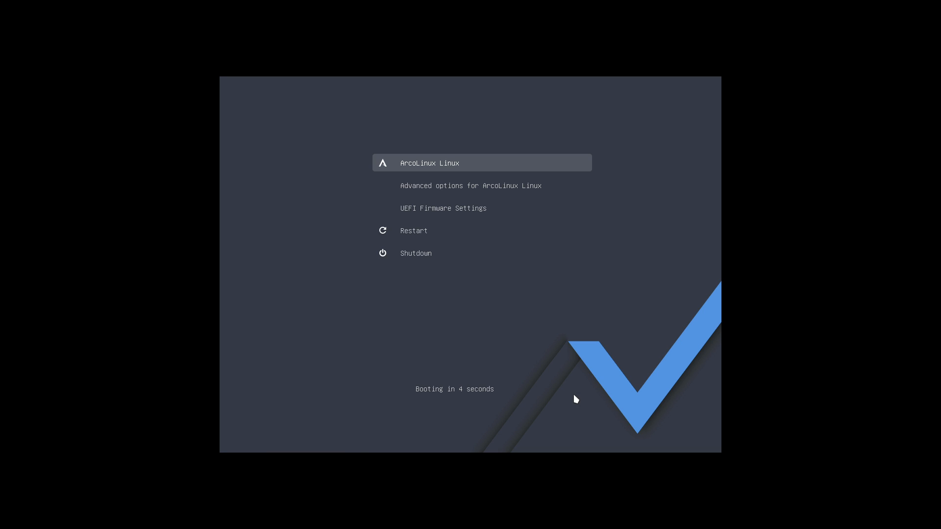
Step: Inspect the default GRUB entry's boot commands, then boot "ArcoLinux Linux, with Linux linux-lts" from the advanced options for ArcoLinux Linux
key(e)
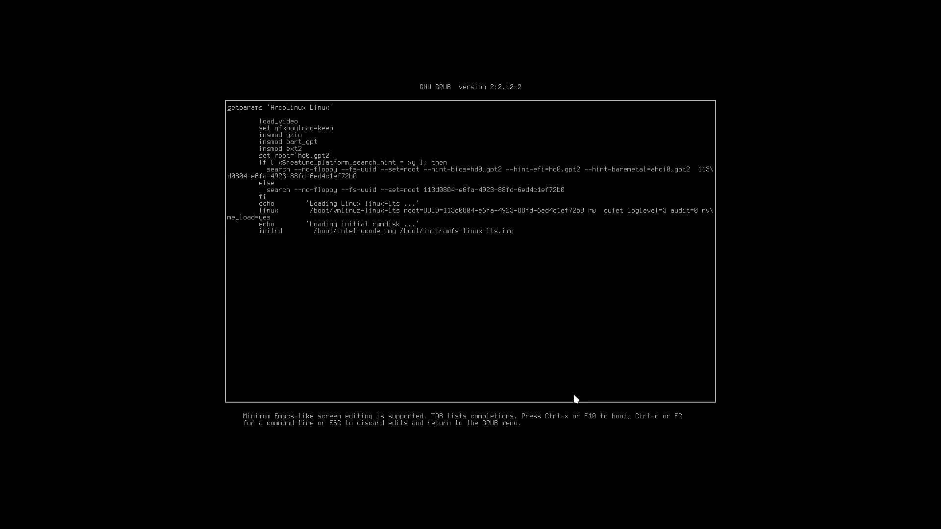
key(Escape)
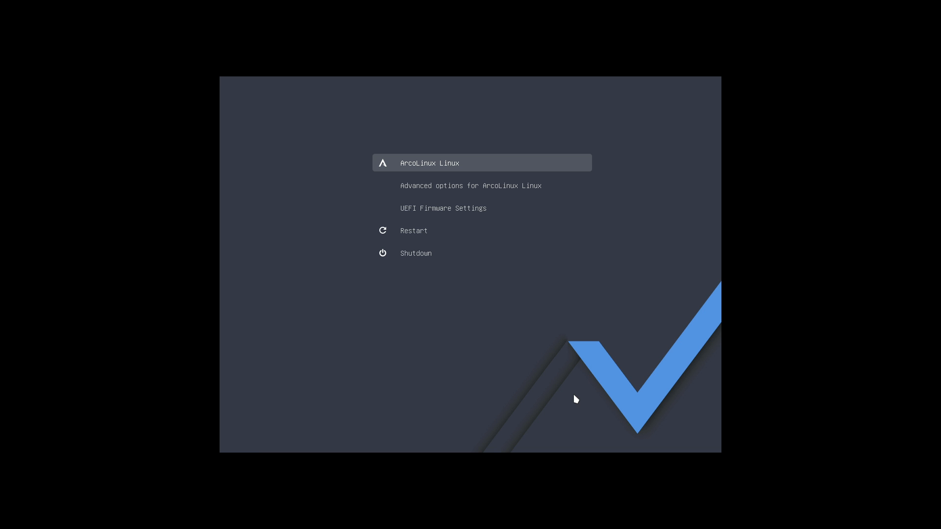
key(Down)
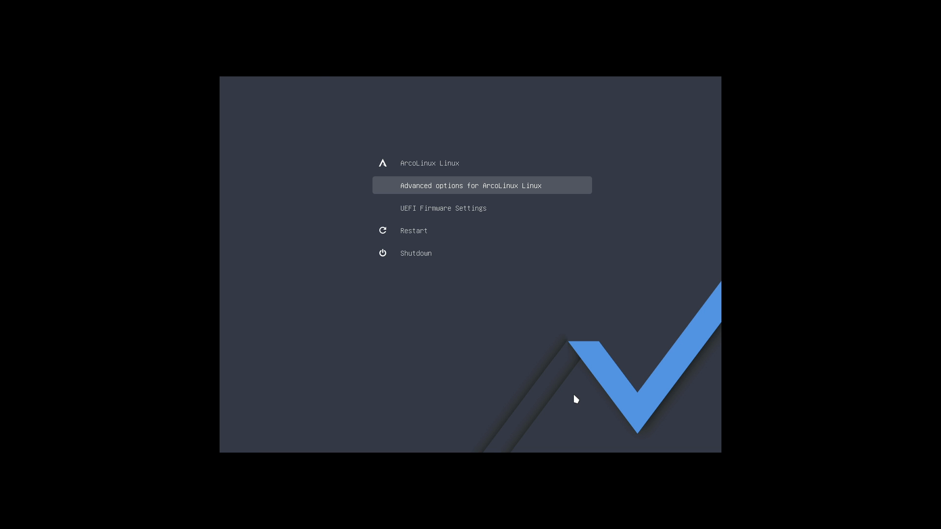
key(Return)
key(Down)
key(Down)
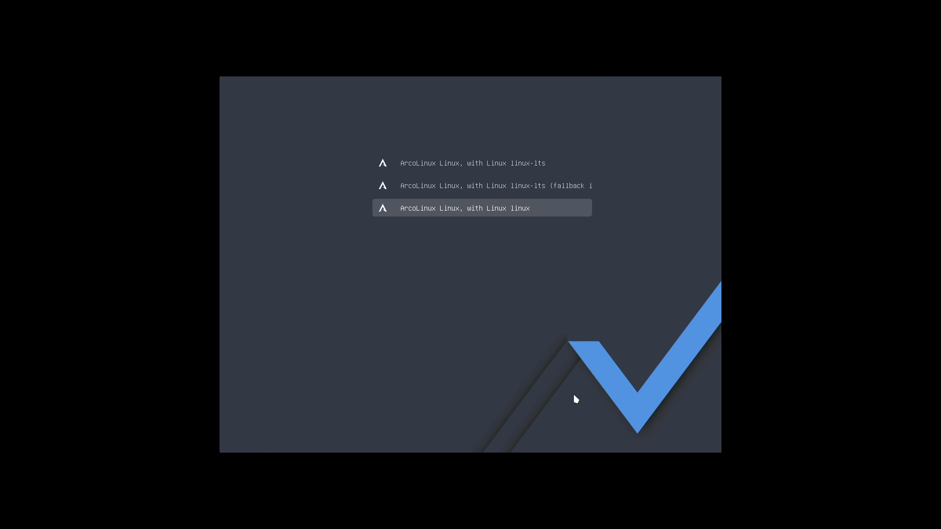
key(Up)
key(Up)
key(Up)
key(Down)
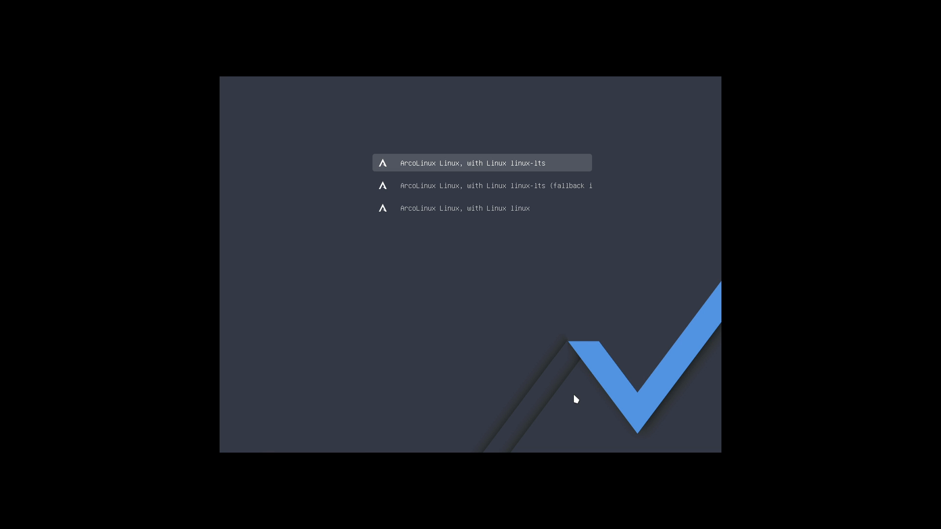
key(Return)
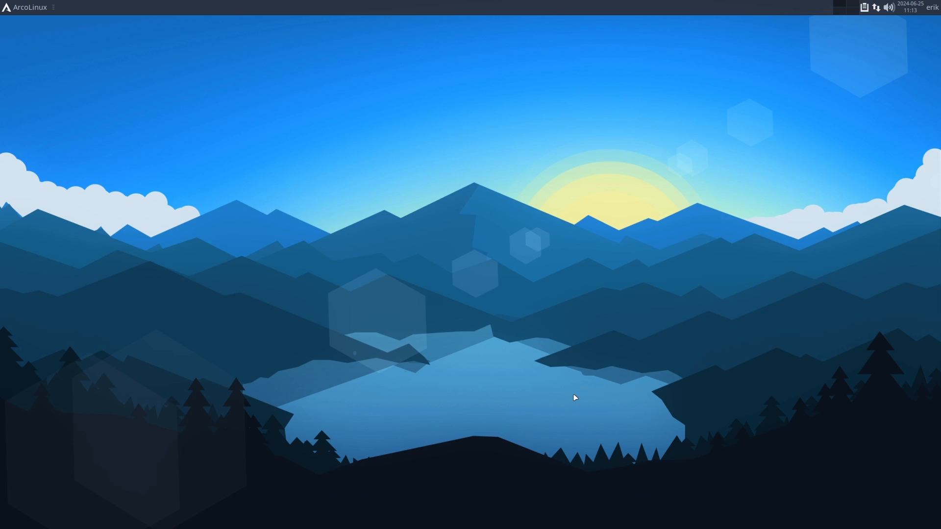
Step: Open a terminal and run kernel and ff to check the installed kernels and the running kernel version
key(super+Return)
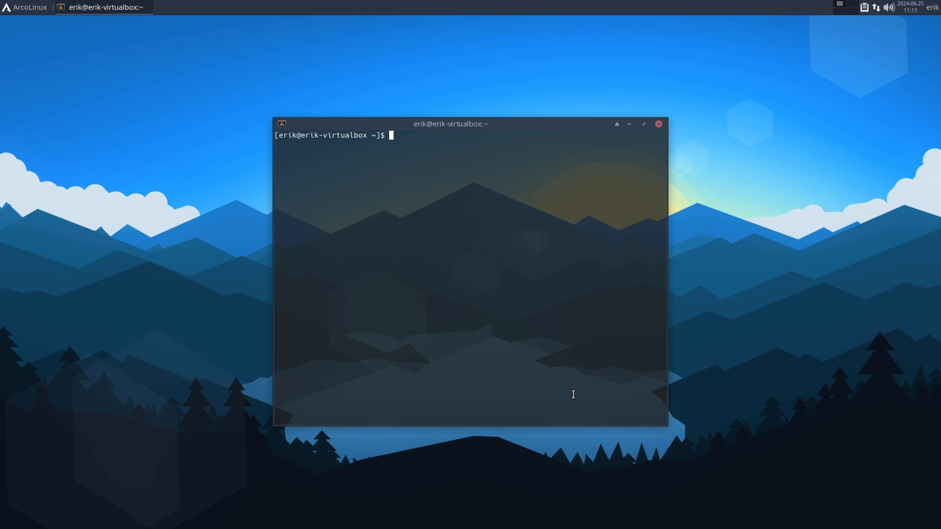
text(kernel)
key(Return)
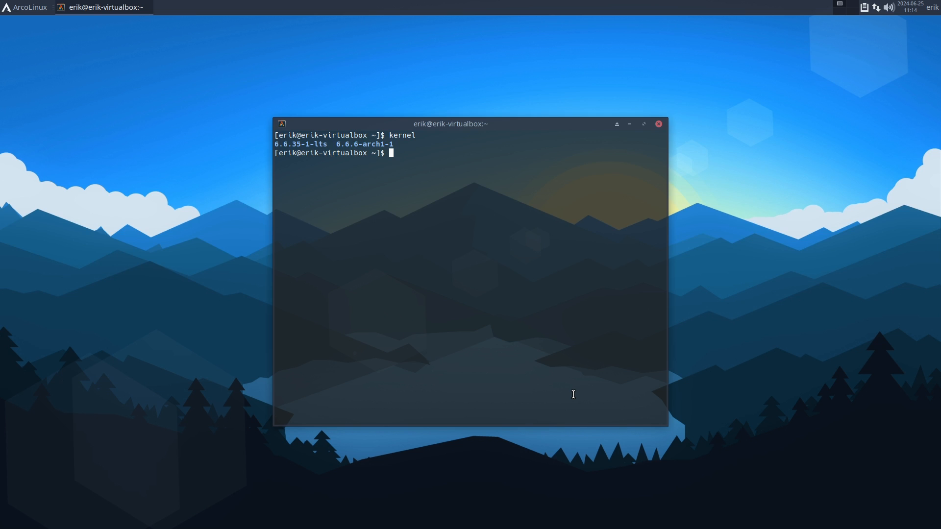
text(ff)
key(Return)
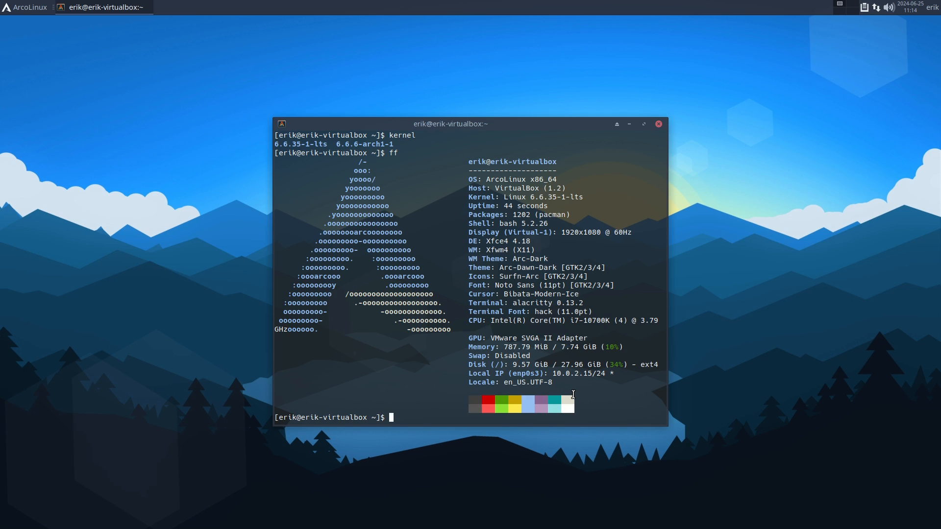
mouse_move(591, 191)
mouse_down()
mouse_move(508, 196)
mouse_move(587, 194)
mouse_up()
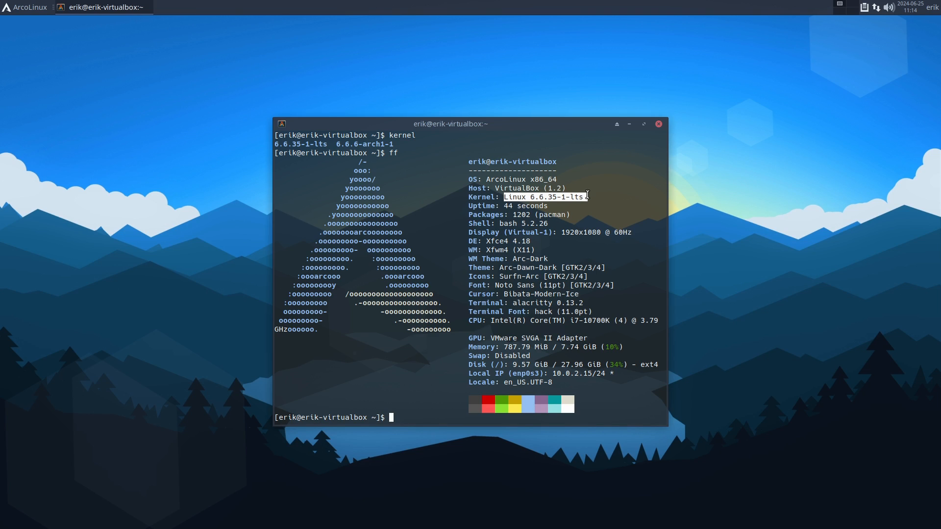
Step: Start the Arch Linux Kernel Manager again with akm and authenticate with the account password
text(akm)
key(Return)
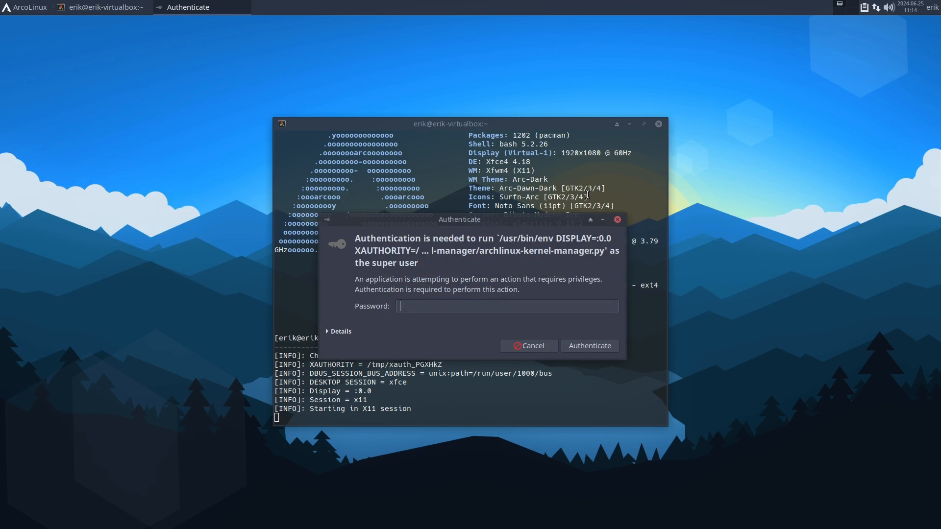
text(••••)
key(Return)
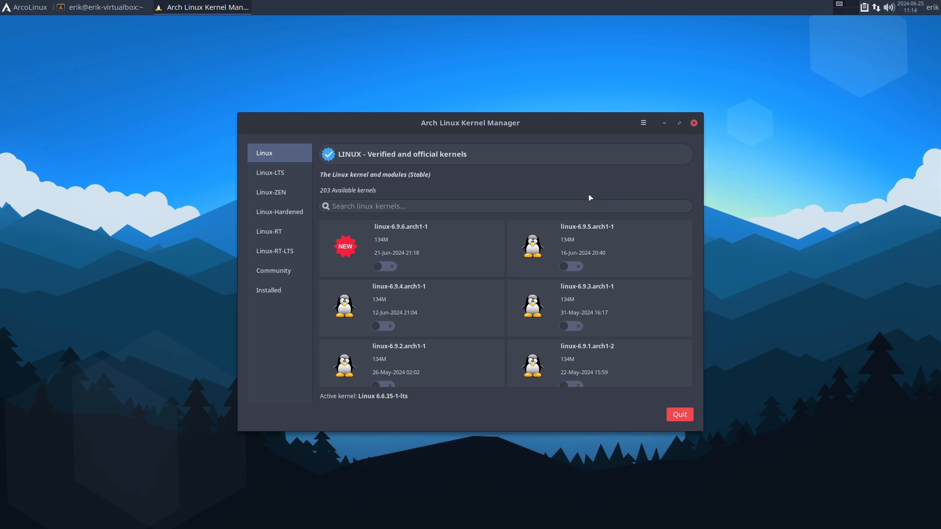
Step: Review the installed kernels and browse the Linux-LTS, Community, Linux-RT-LTS, Linux-RT, Linux-Hardened, Linux-ZEN and Linux kernel lists
click(286, 172)
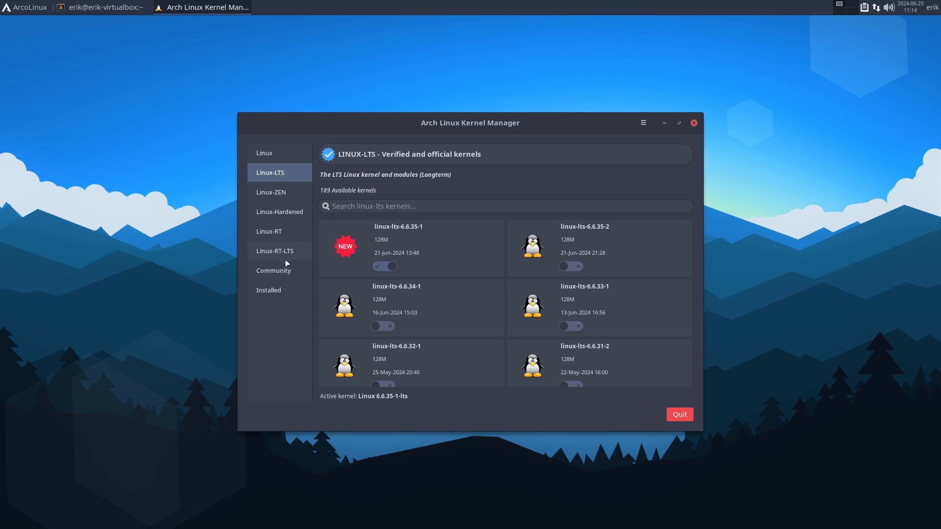
click(271, 290)
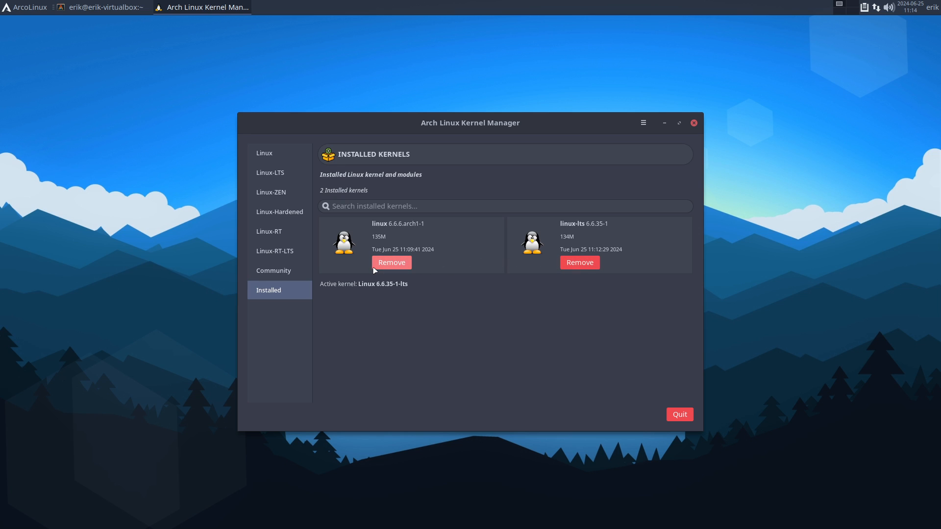
click(284, 278)
click(280, 255)
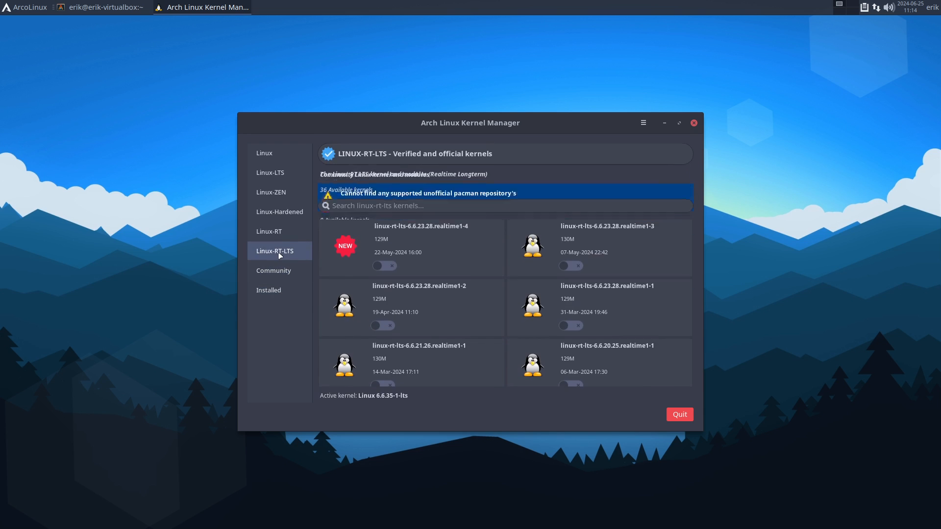
click(281, 228)
click(281, 213)
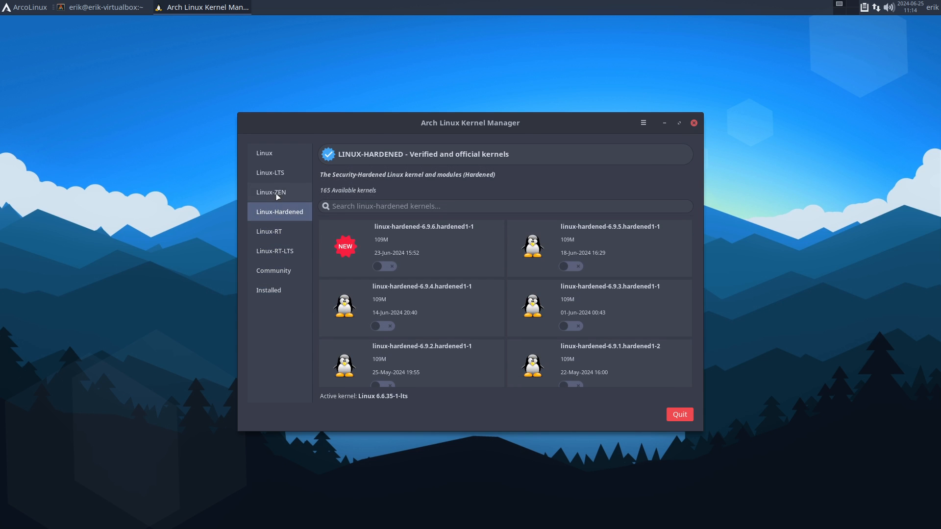
click(278, 192)
click(273, 171)
click(270, 156)
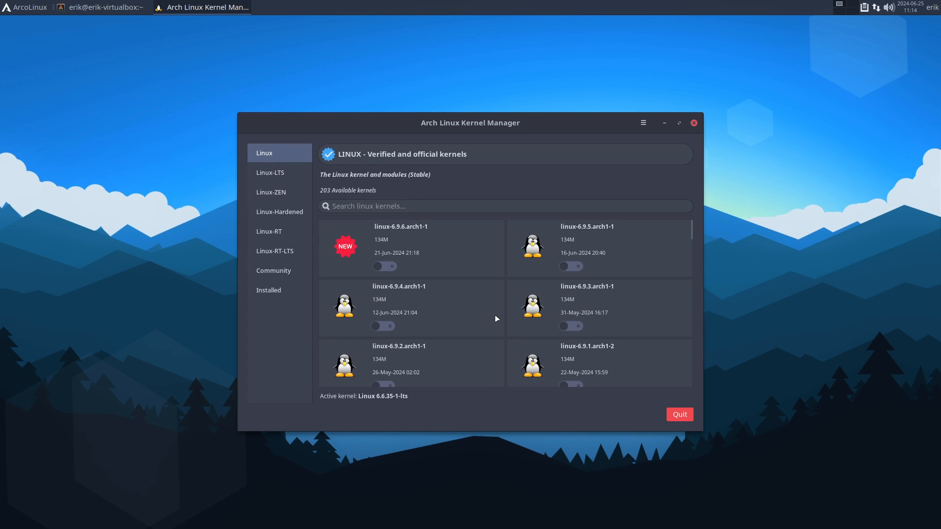
Step: Read the kernel manager's About information and Credits, and close the dialog
click(644, 123)
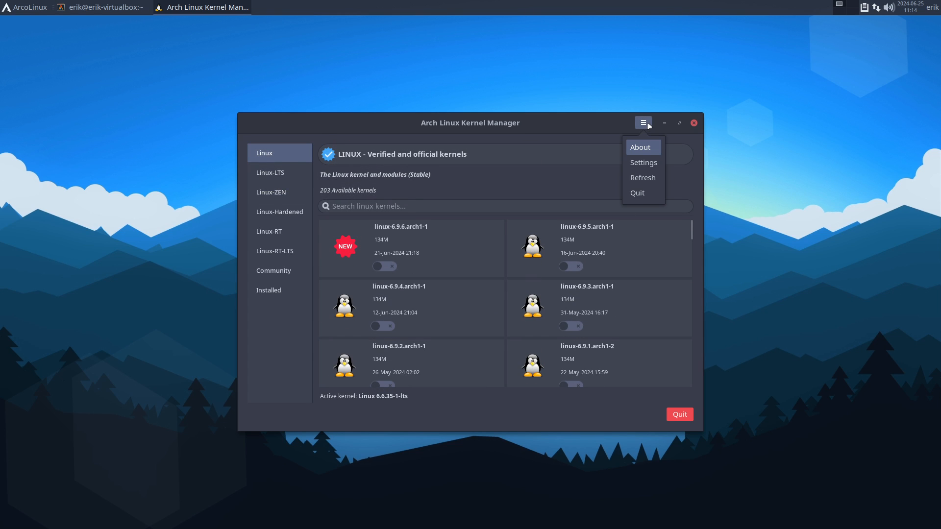
click(646, 153)
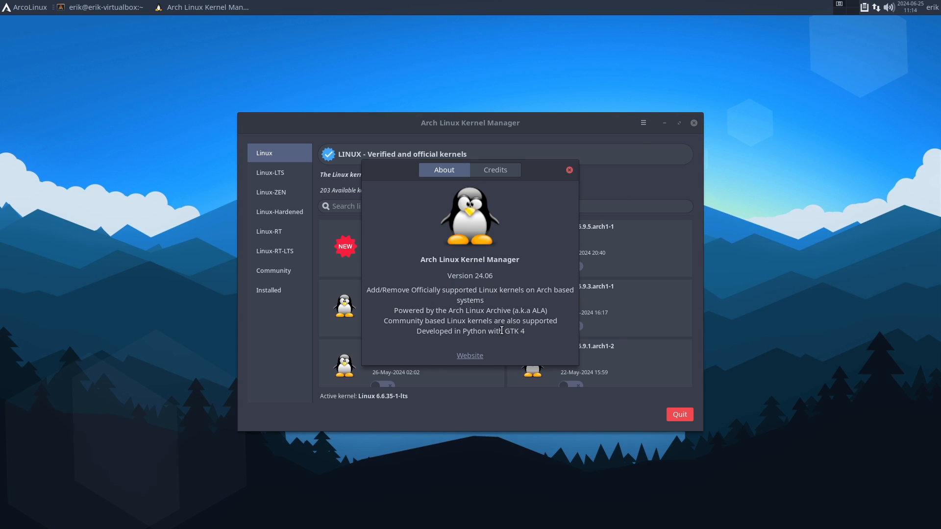
drag(503, 332, 528, 331)
drag(572, 175, 500, 180)
click(424, 175)
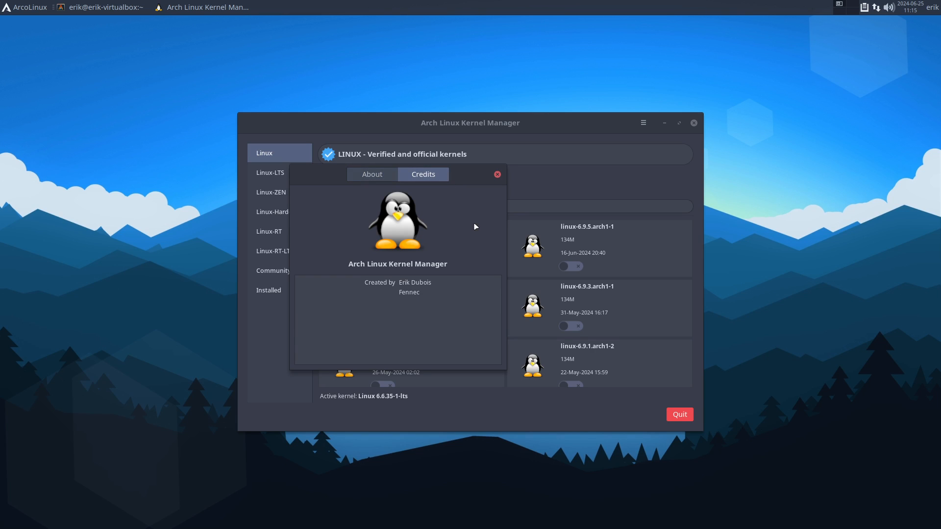
click(497, 175)
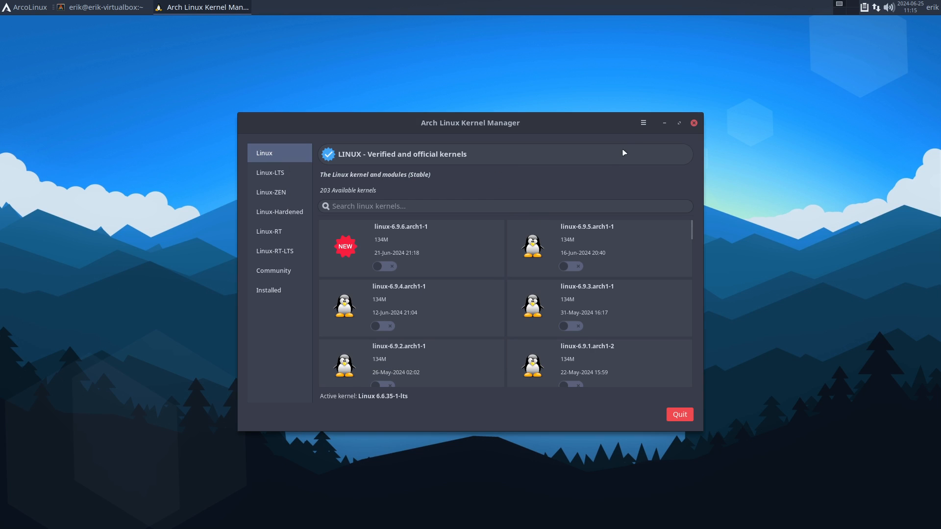
Step: Review the kernel manager's Advanced settings and latest kernel versions, and close the settings without changing anything
click(644, 123)
click(644, 163)
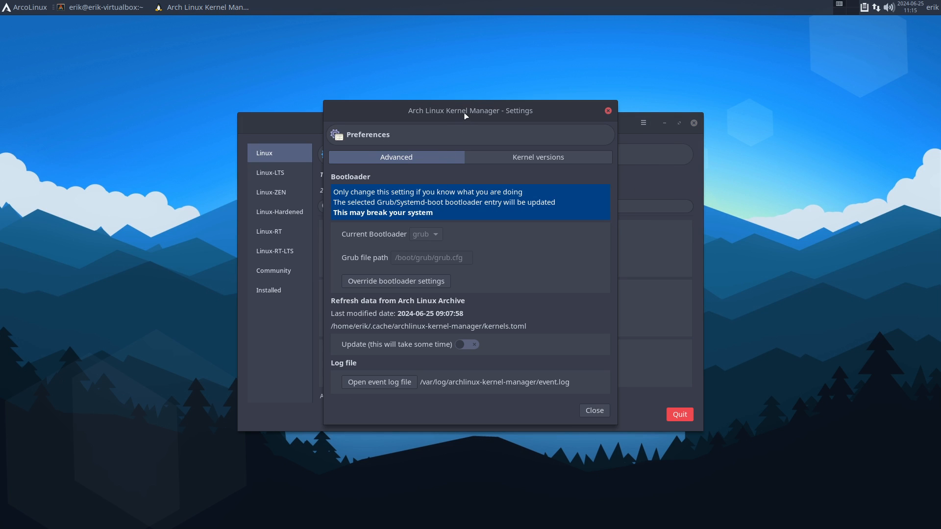
drag(466, 113, 679, 133)
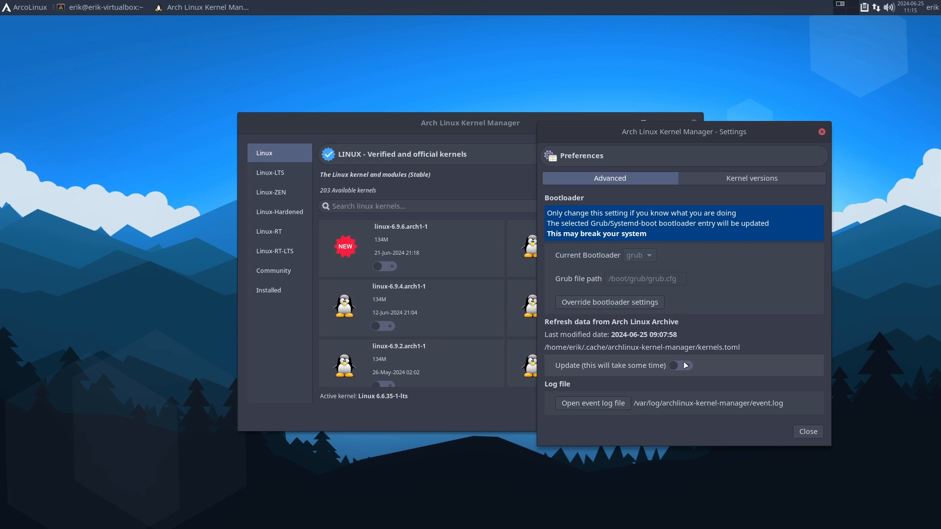
click(744, 180)
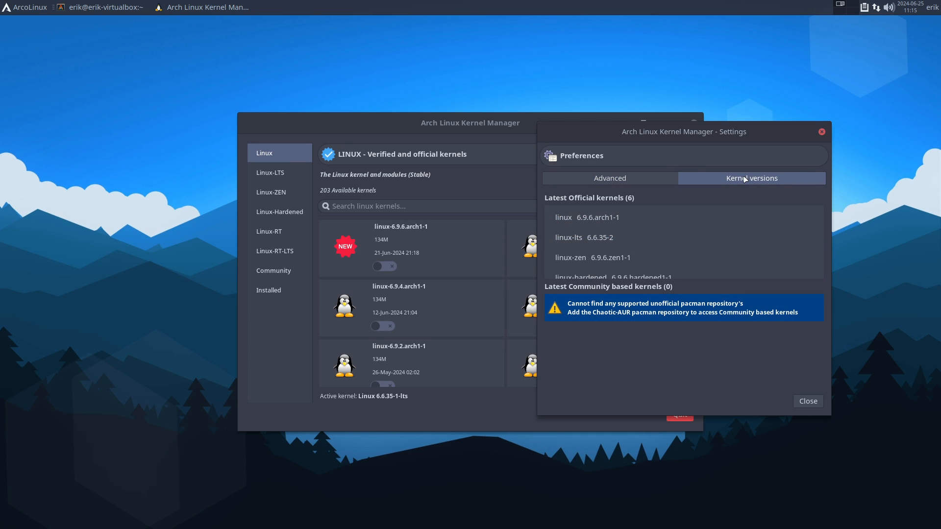
click(808, 402)
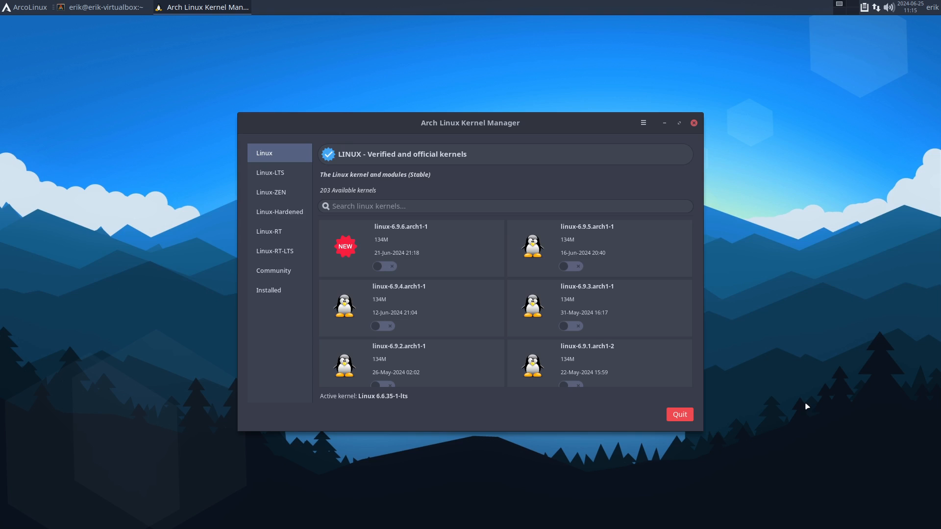
drag(468, 132, 436, 100)
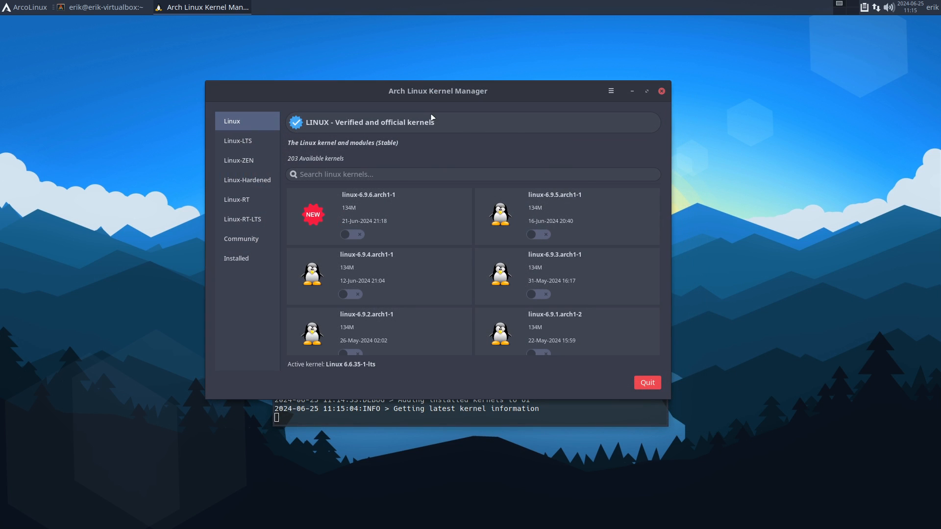